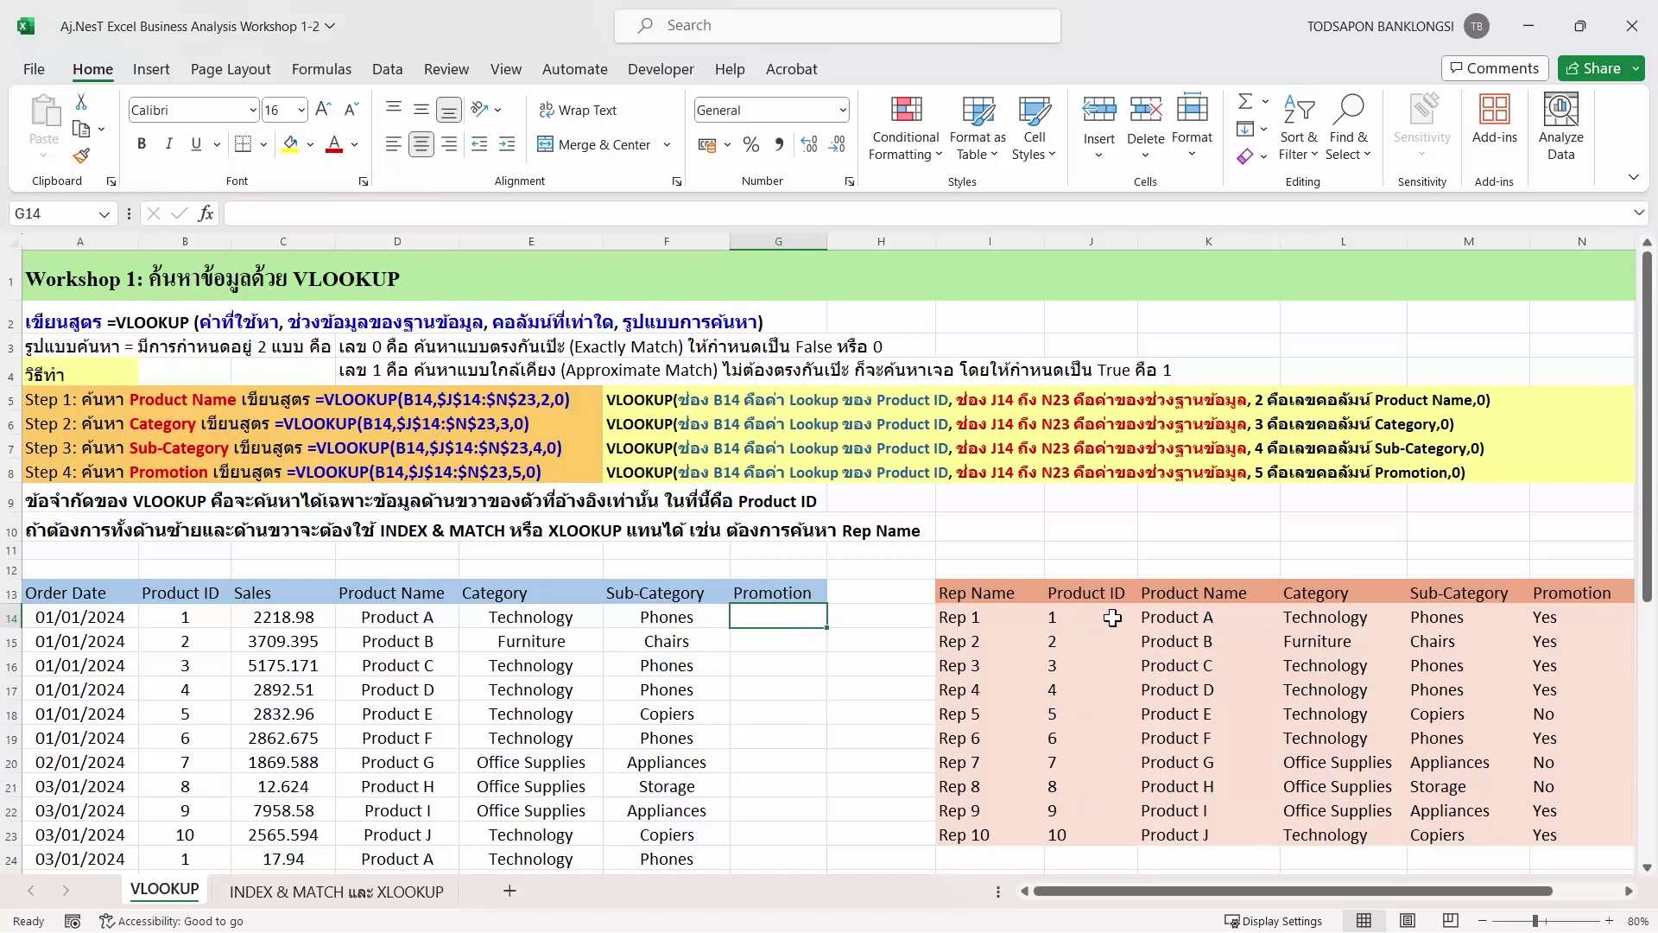
Step: Highlight the lookup table's product details and Rep Name column, then select G14
{"action": "left_click_drag", "start_coordinate": [1153, 615], "coordinate": [1537, 831]}
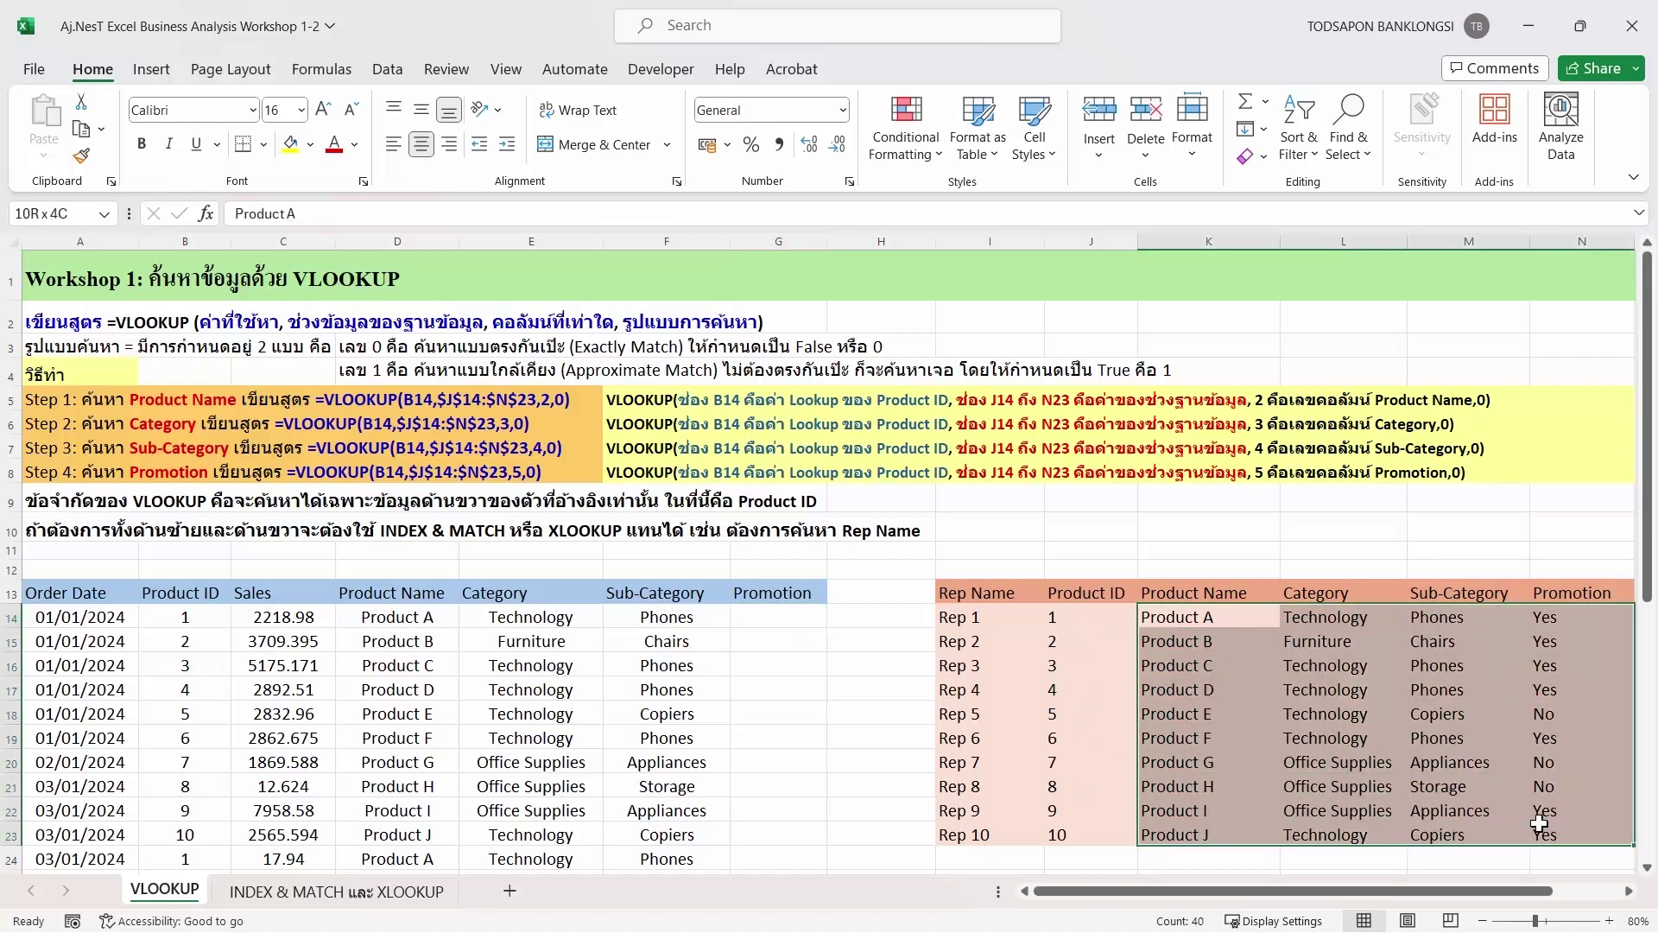
{"action": "left_click_drag", "start_coordinate": [974, 618], "coordinate": [1004, 825]}
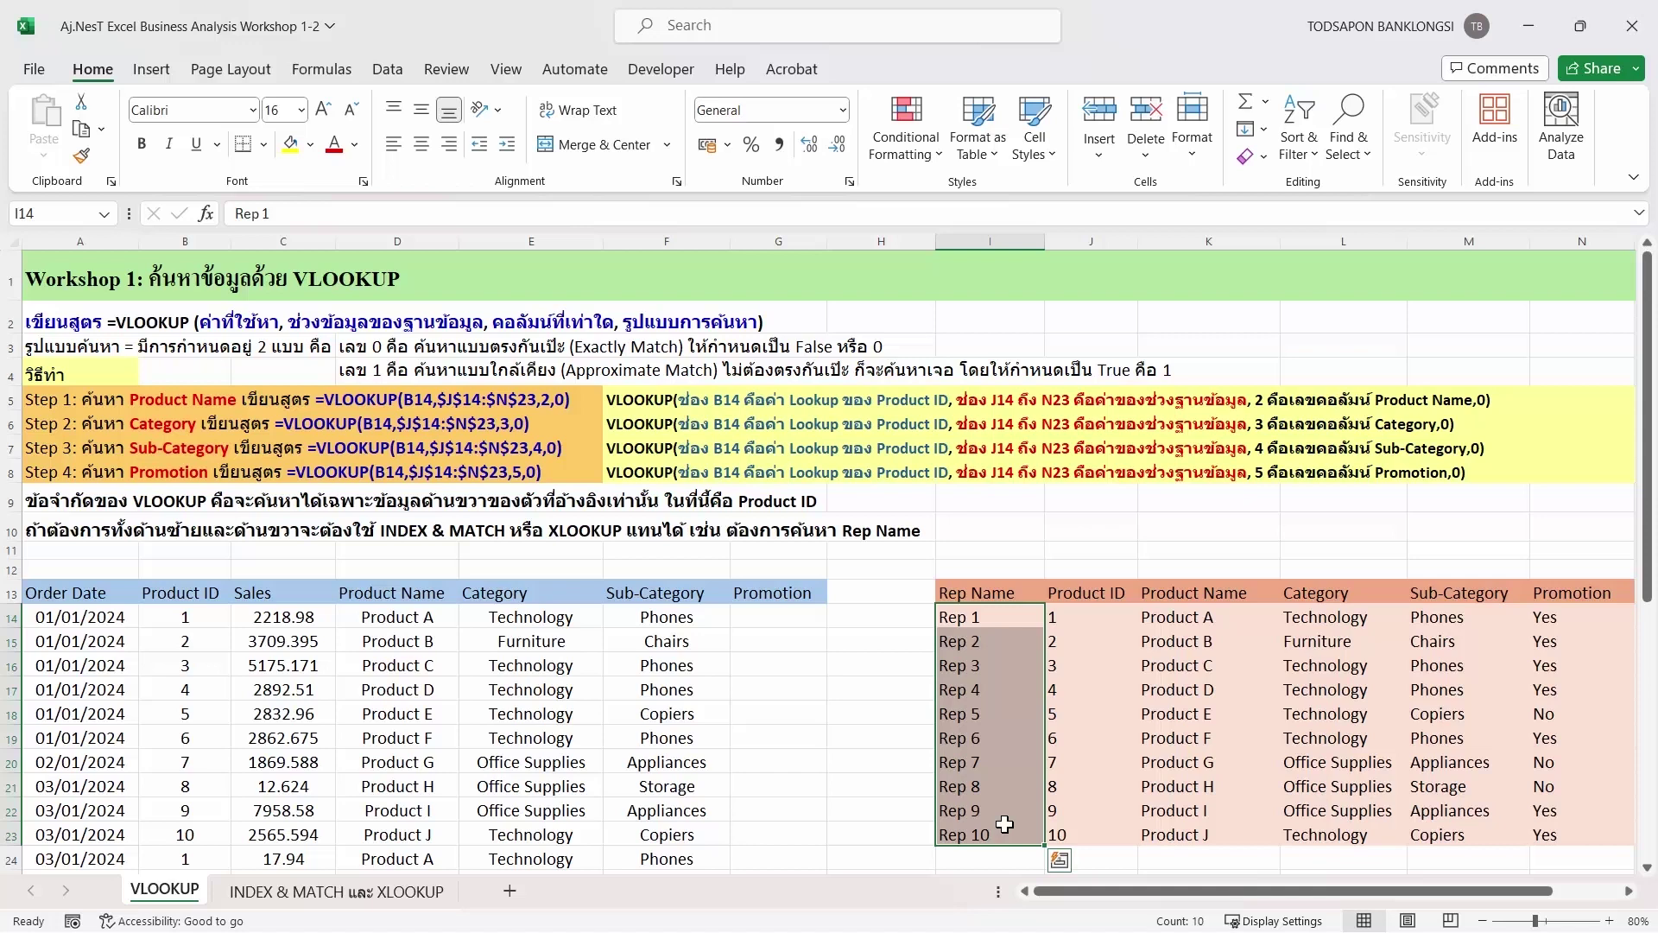
{"action": "left_click", "coordinate": [1072, 619]}
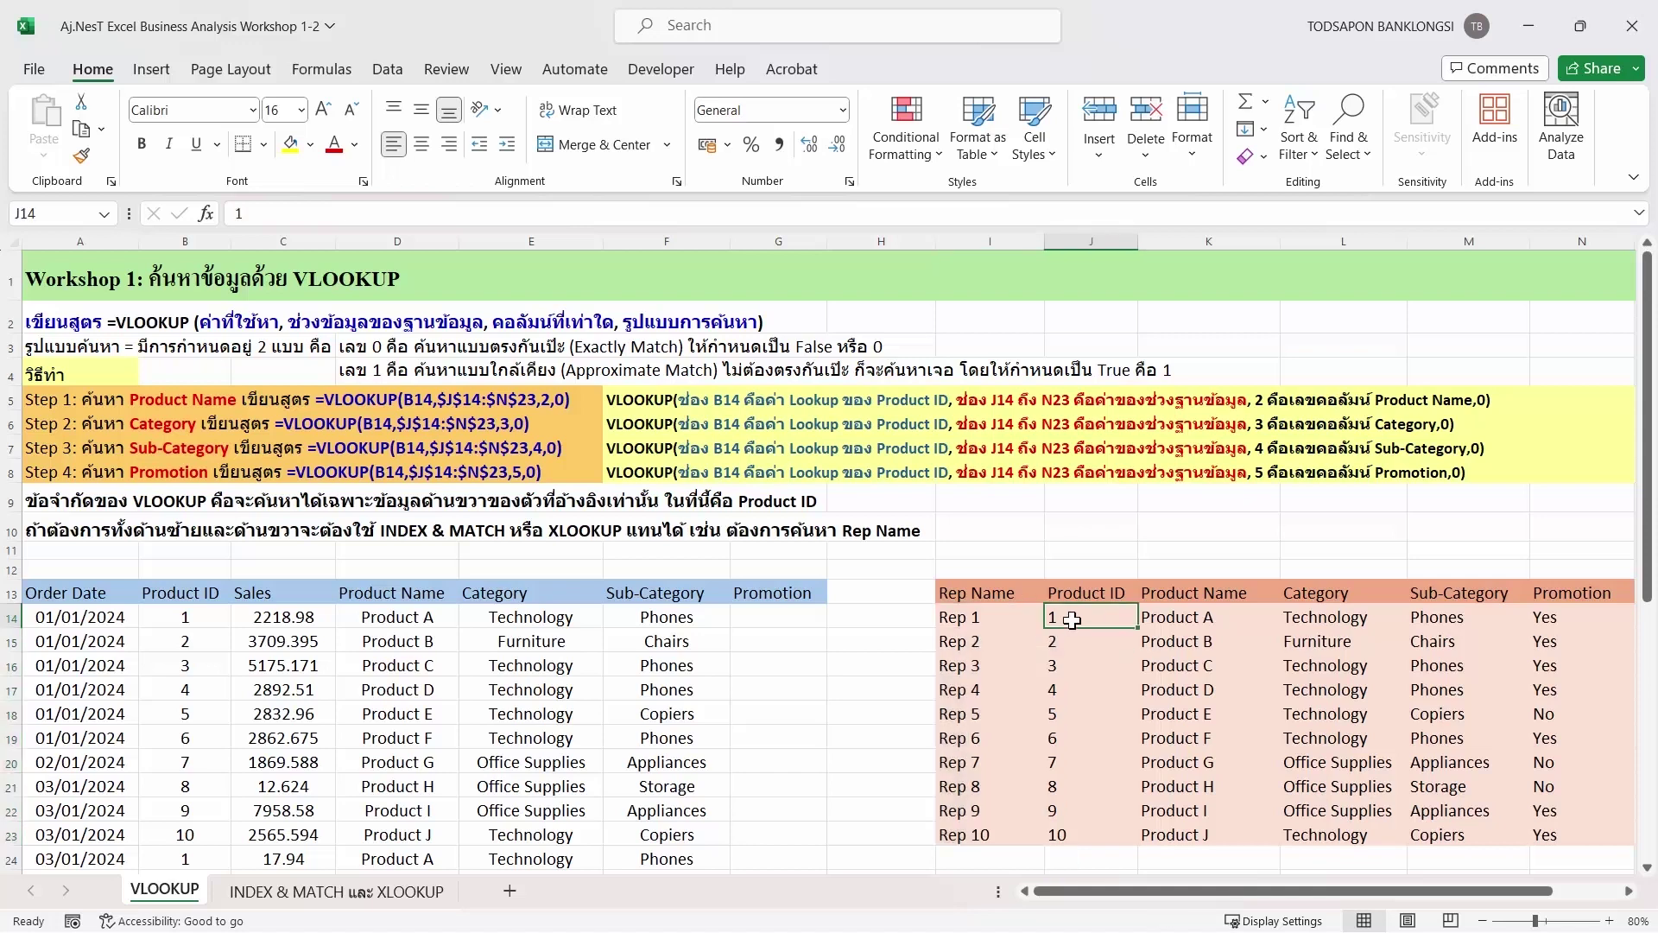
{"action": "left_click", "coordinate": [781, 618]}
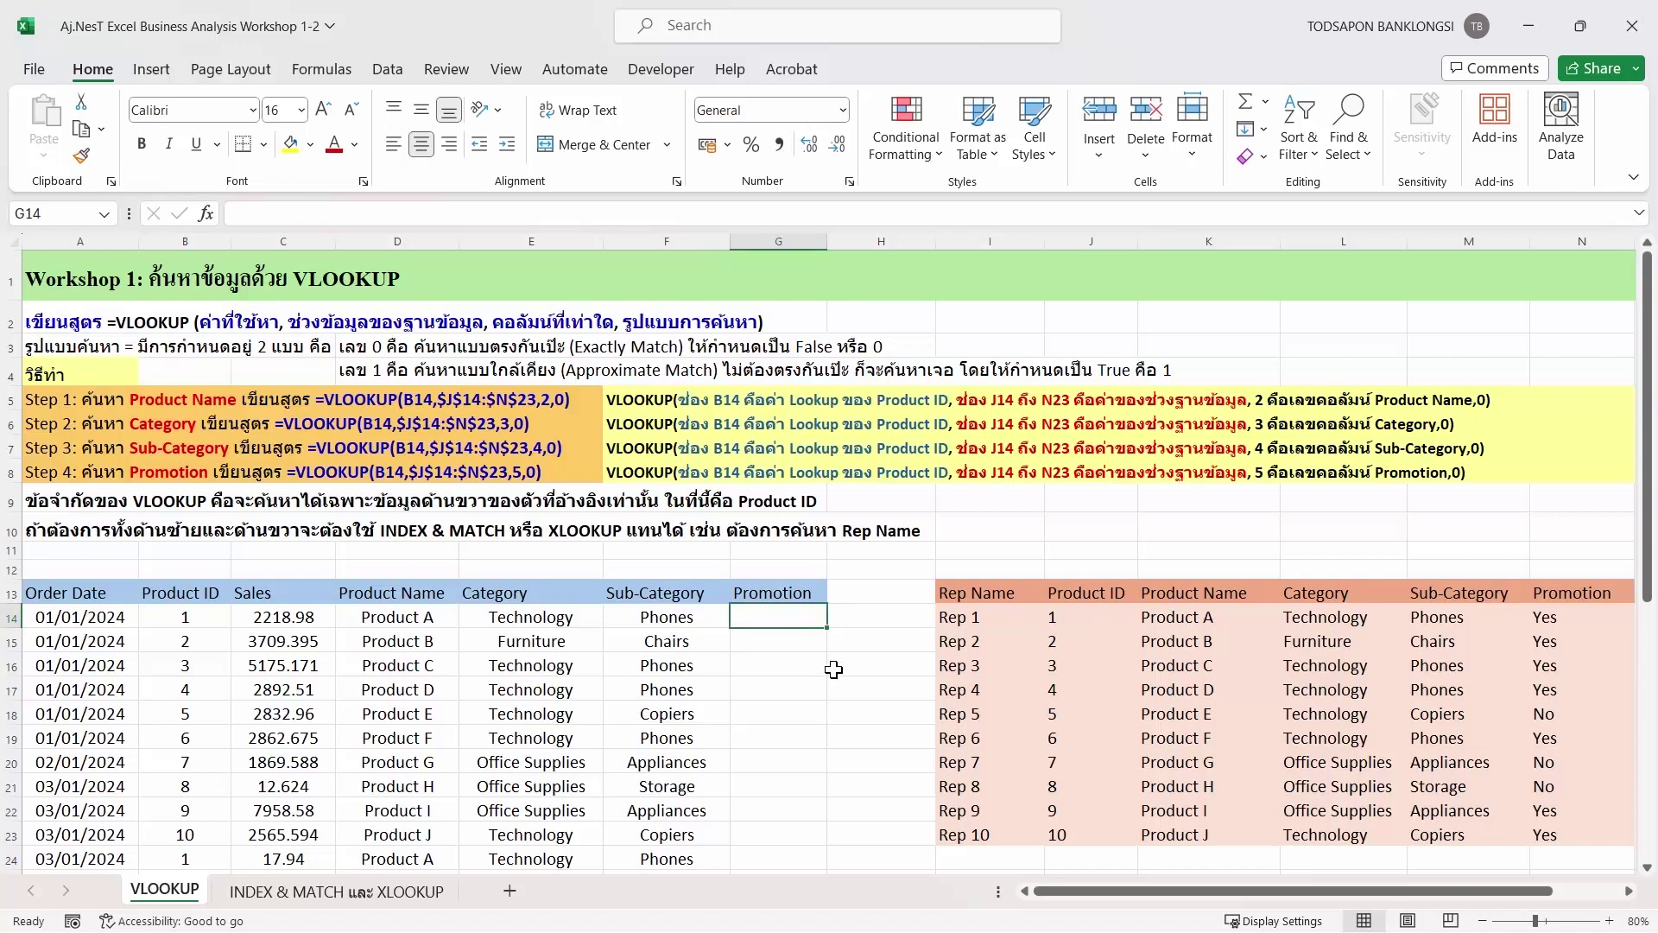
Step: Rename the G13 heading to 'Rep Name' and start a =VLOOKUP( formula
{"action": "left_click", "coordinate": [807, 593]}
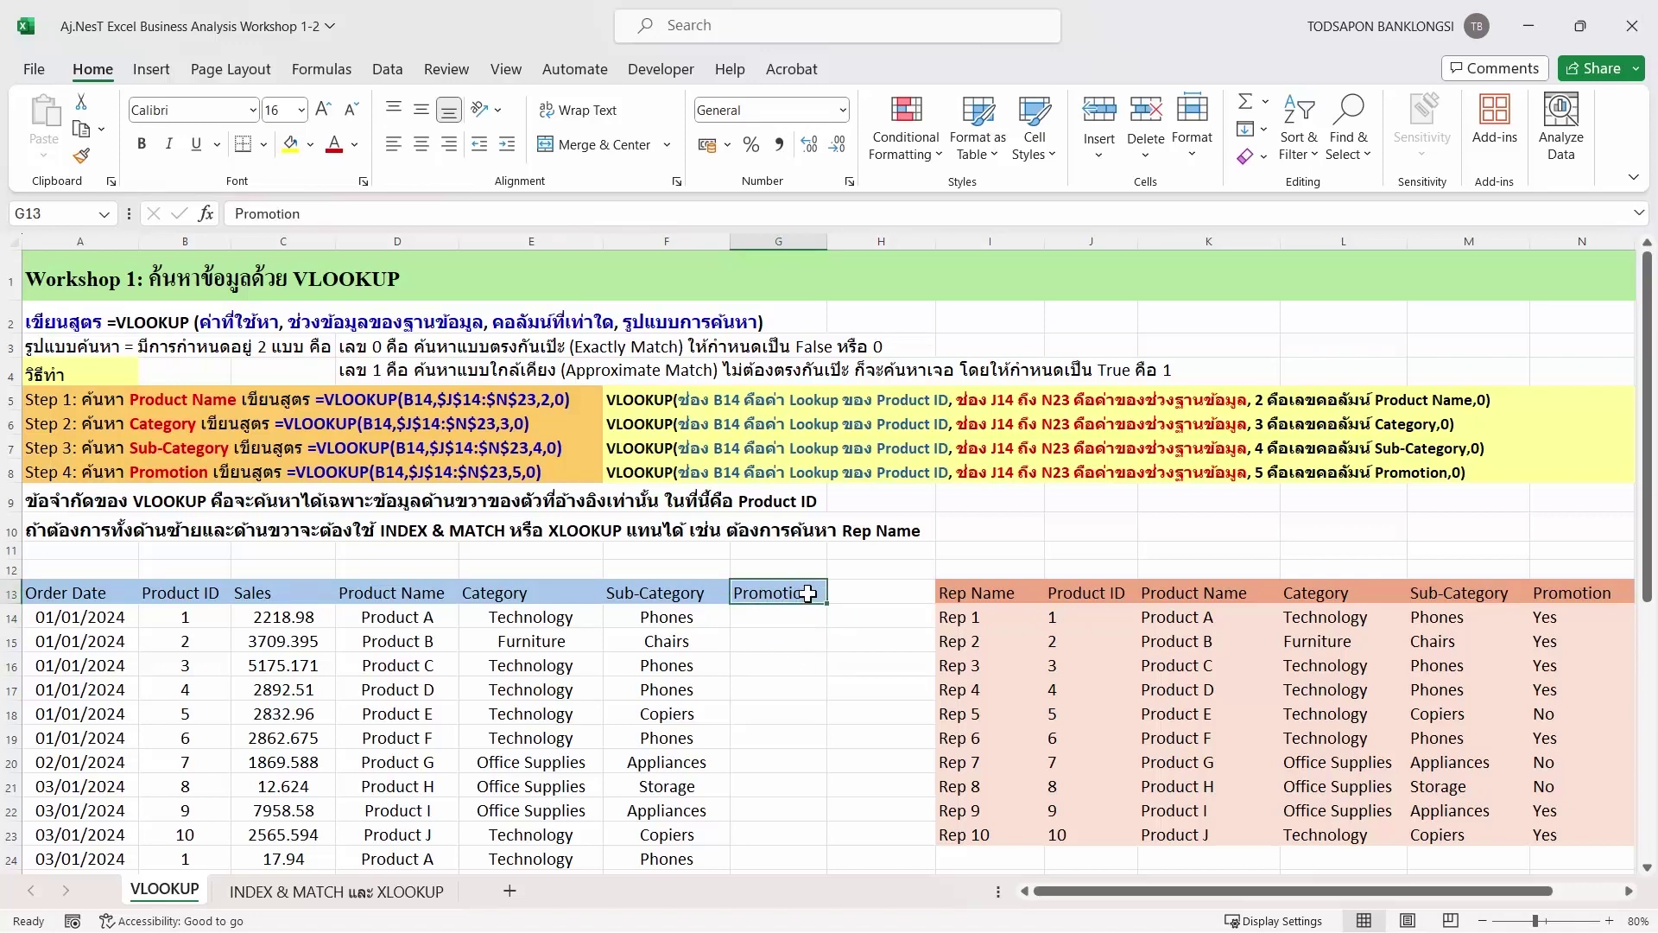
{"action": "type", "text": "Rep"}
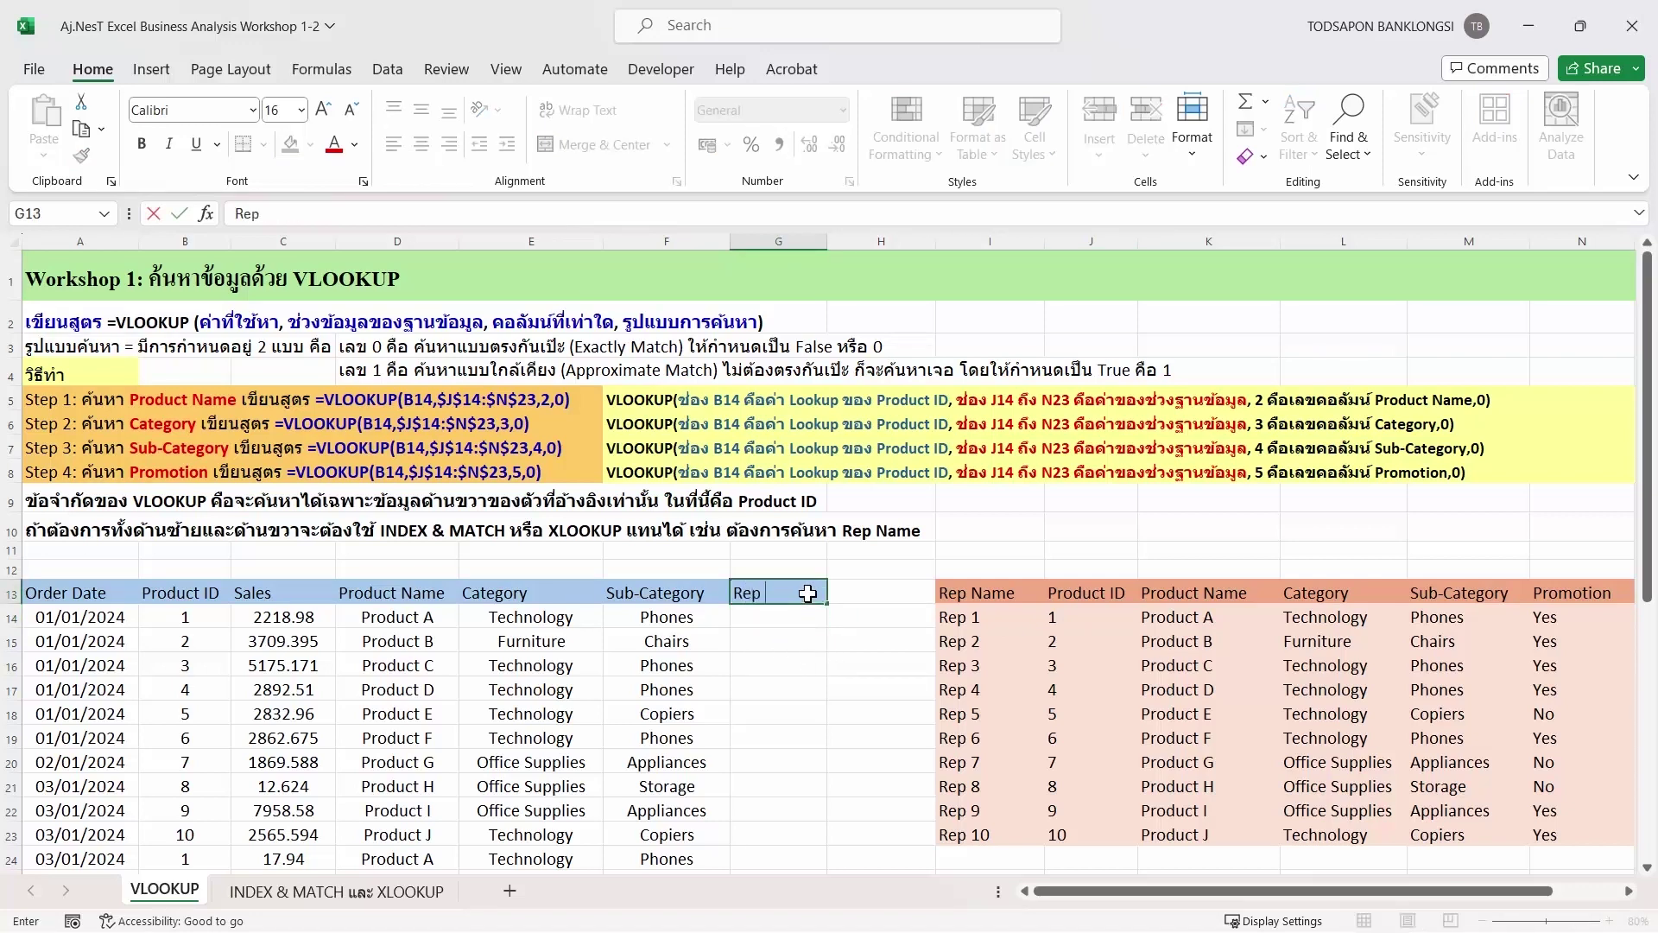
{"action": "type", "text": " Name"}
{"action": "key", "text": "Return"}
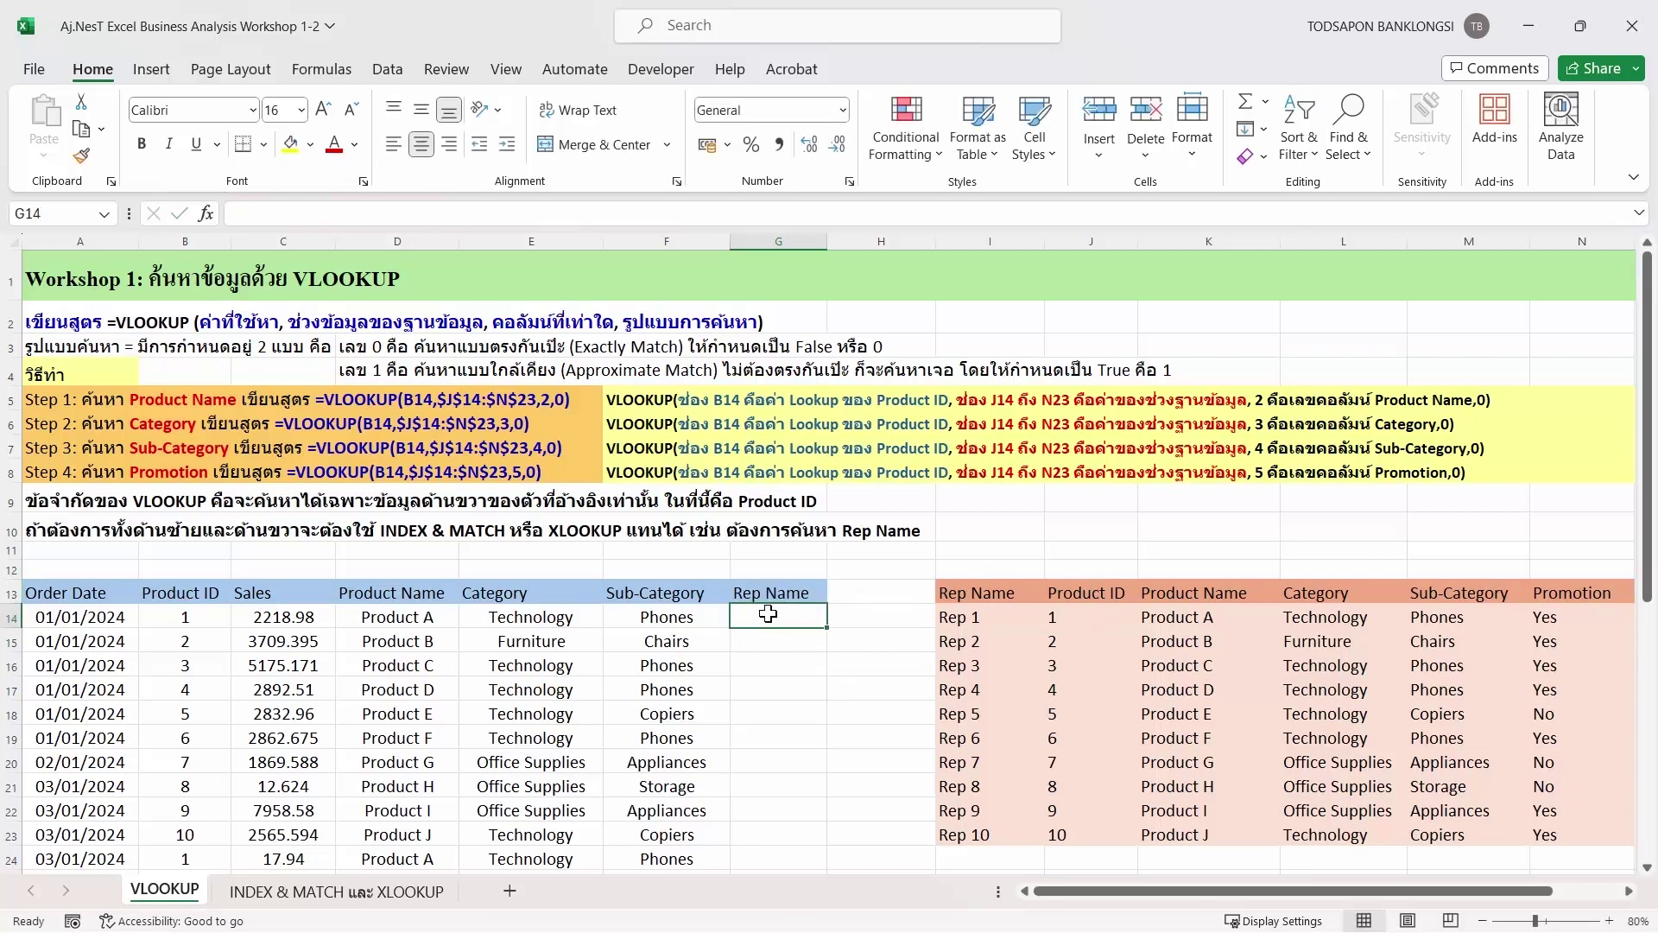
{"action": "type", "text": "="}
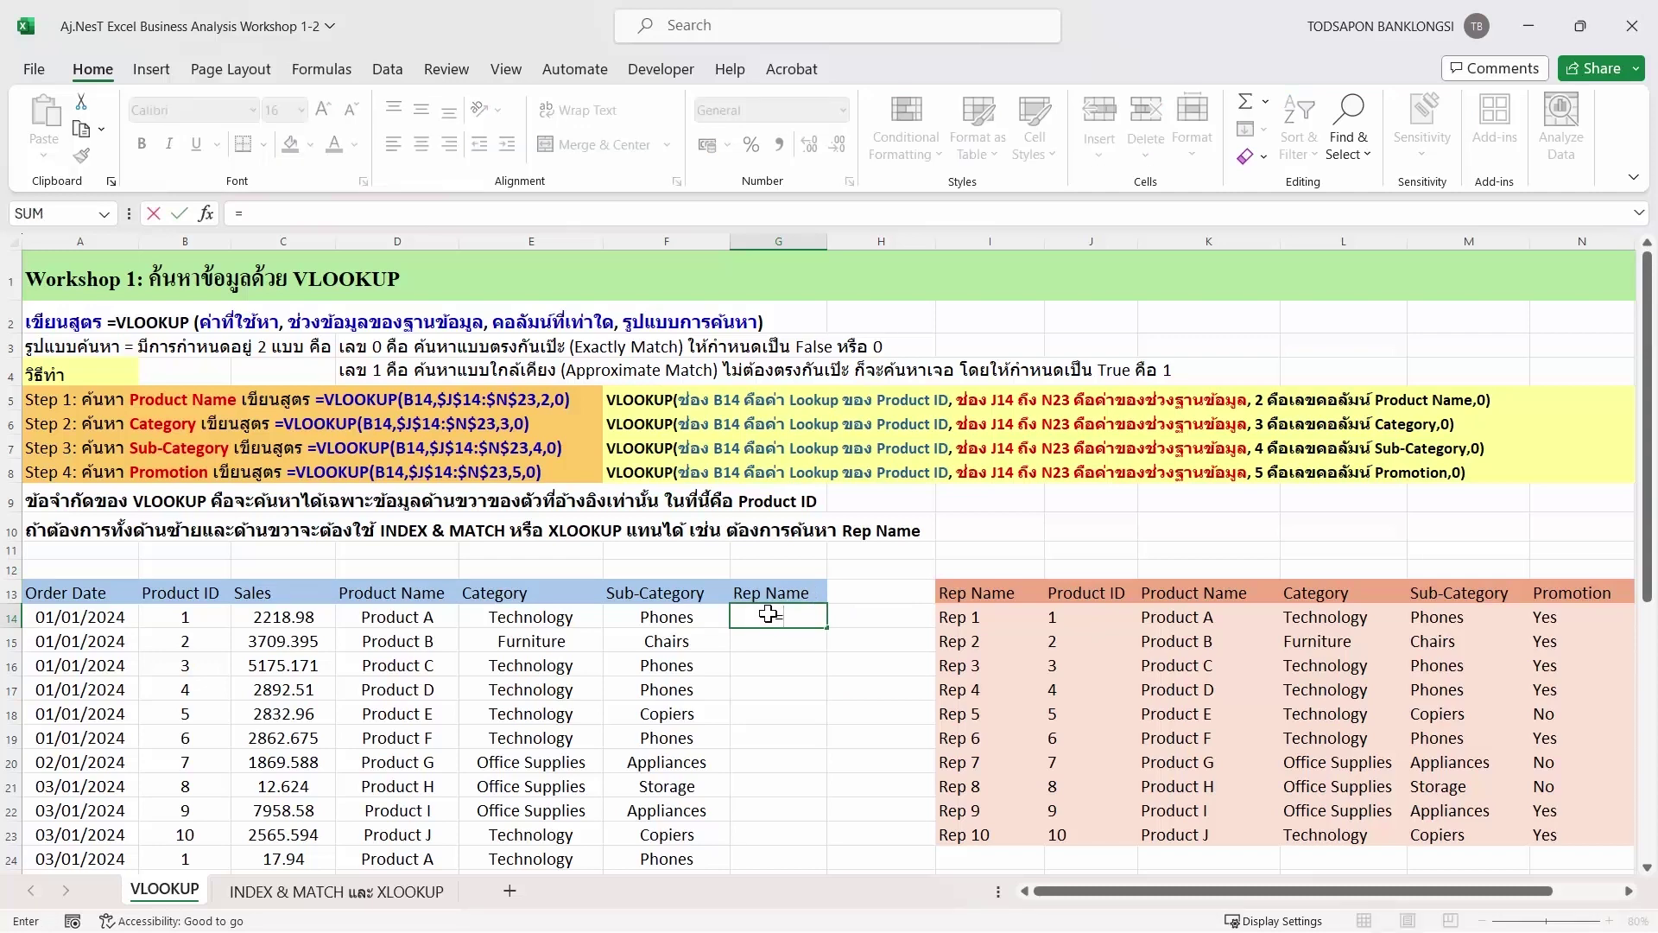
{"action": "type", "text": "VLOOKUP"}
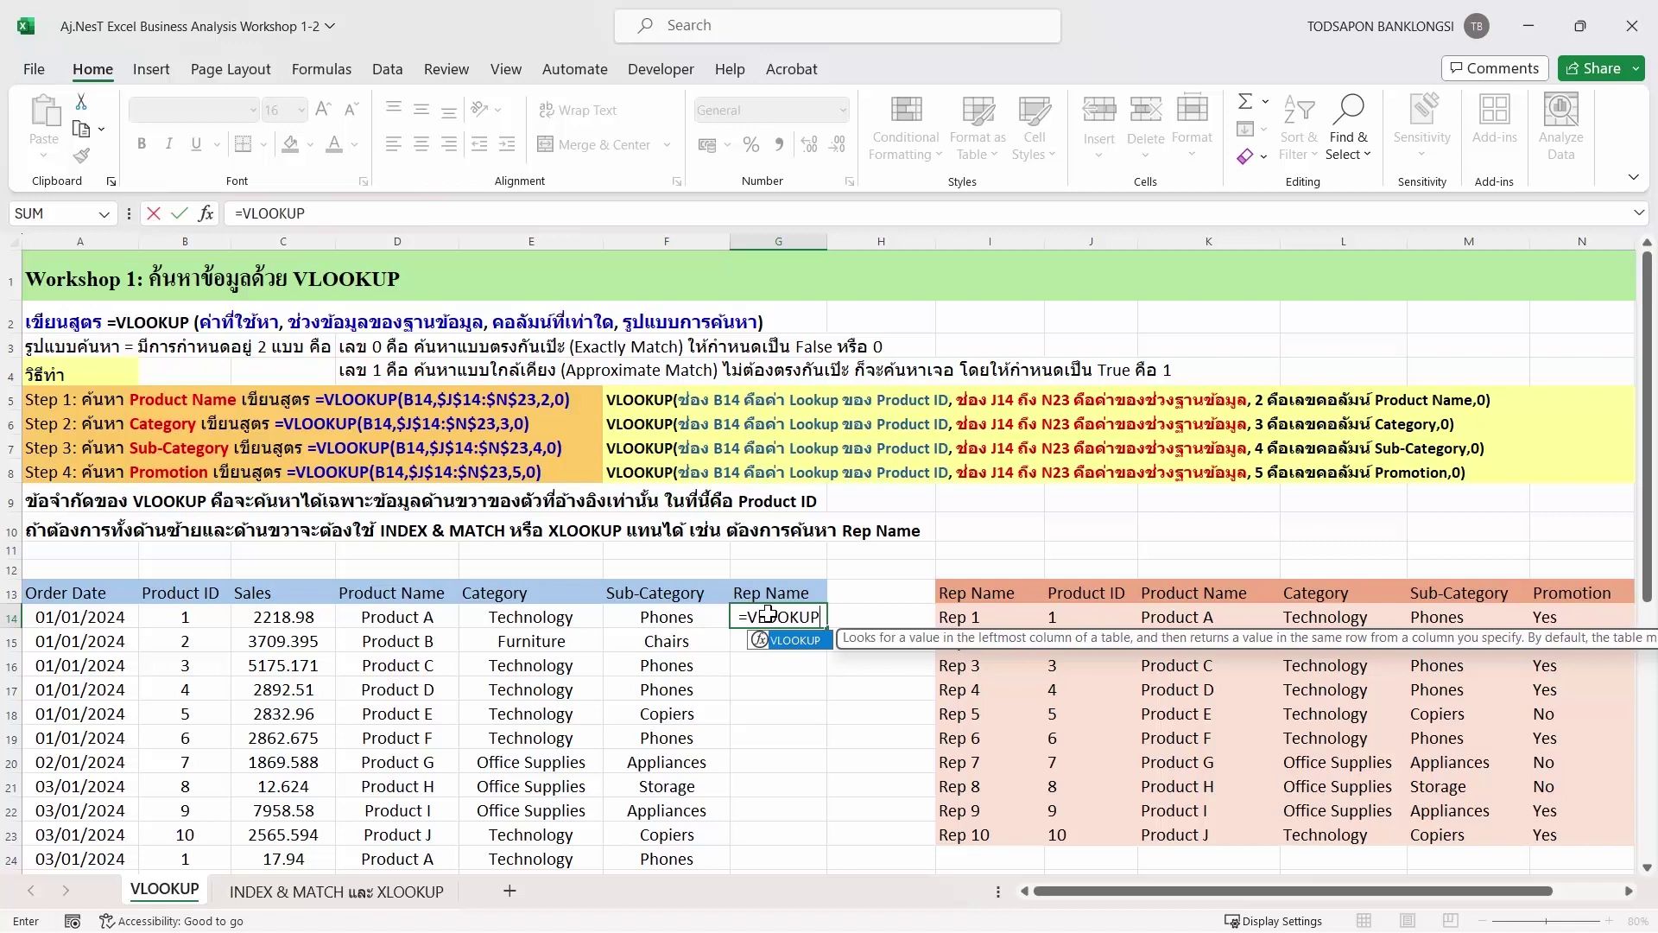
{"action": "type", "text": "("}
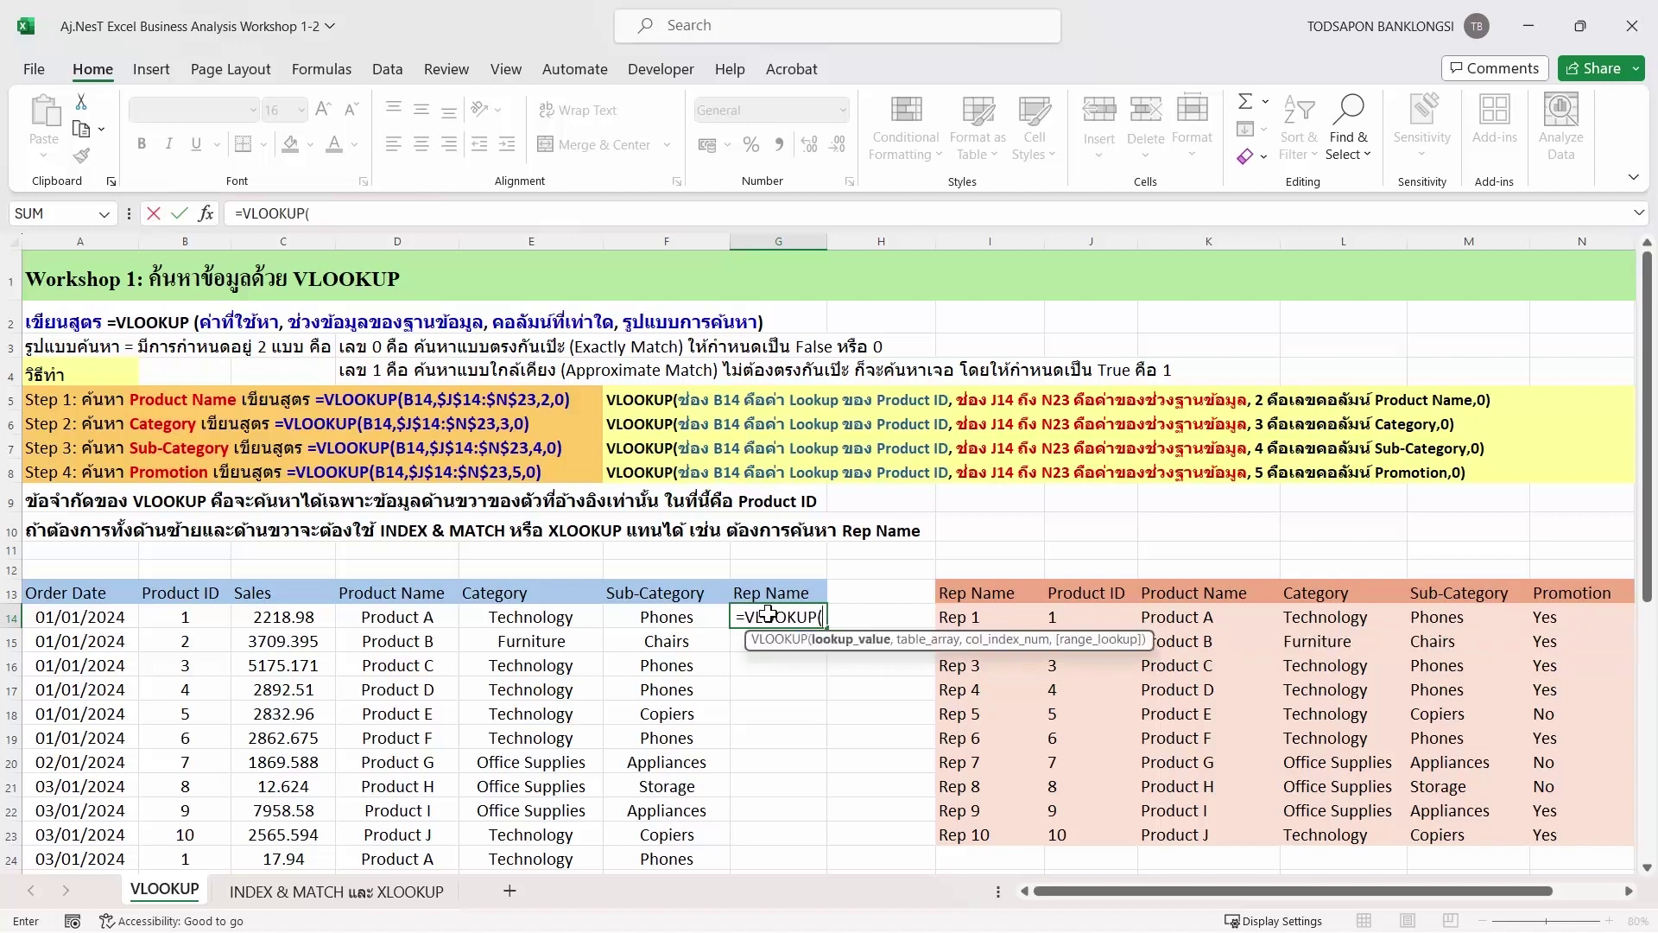
Step: Enter =VLOOKUP(B14,$I$14:$N$23,1,0) in G14, which returns #N/A
{"action": "left_click", "coordinate": [199, 615]}
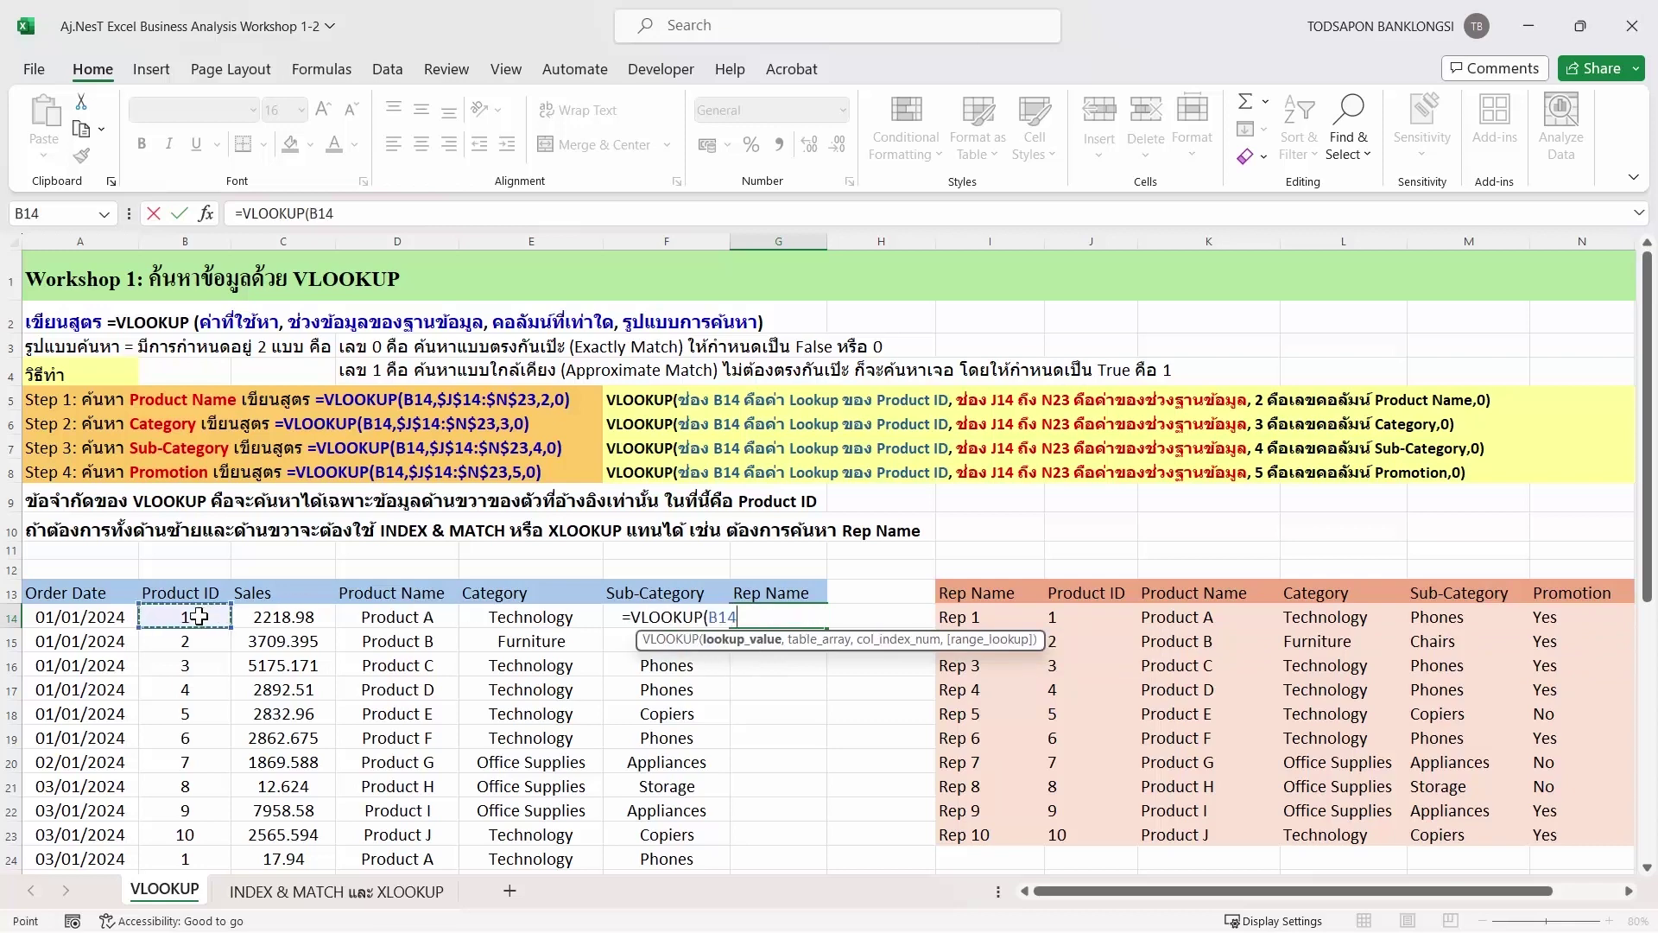
{"action": "type", "text": ","}
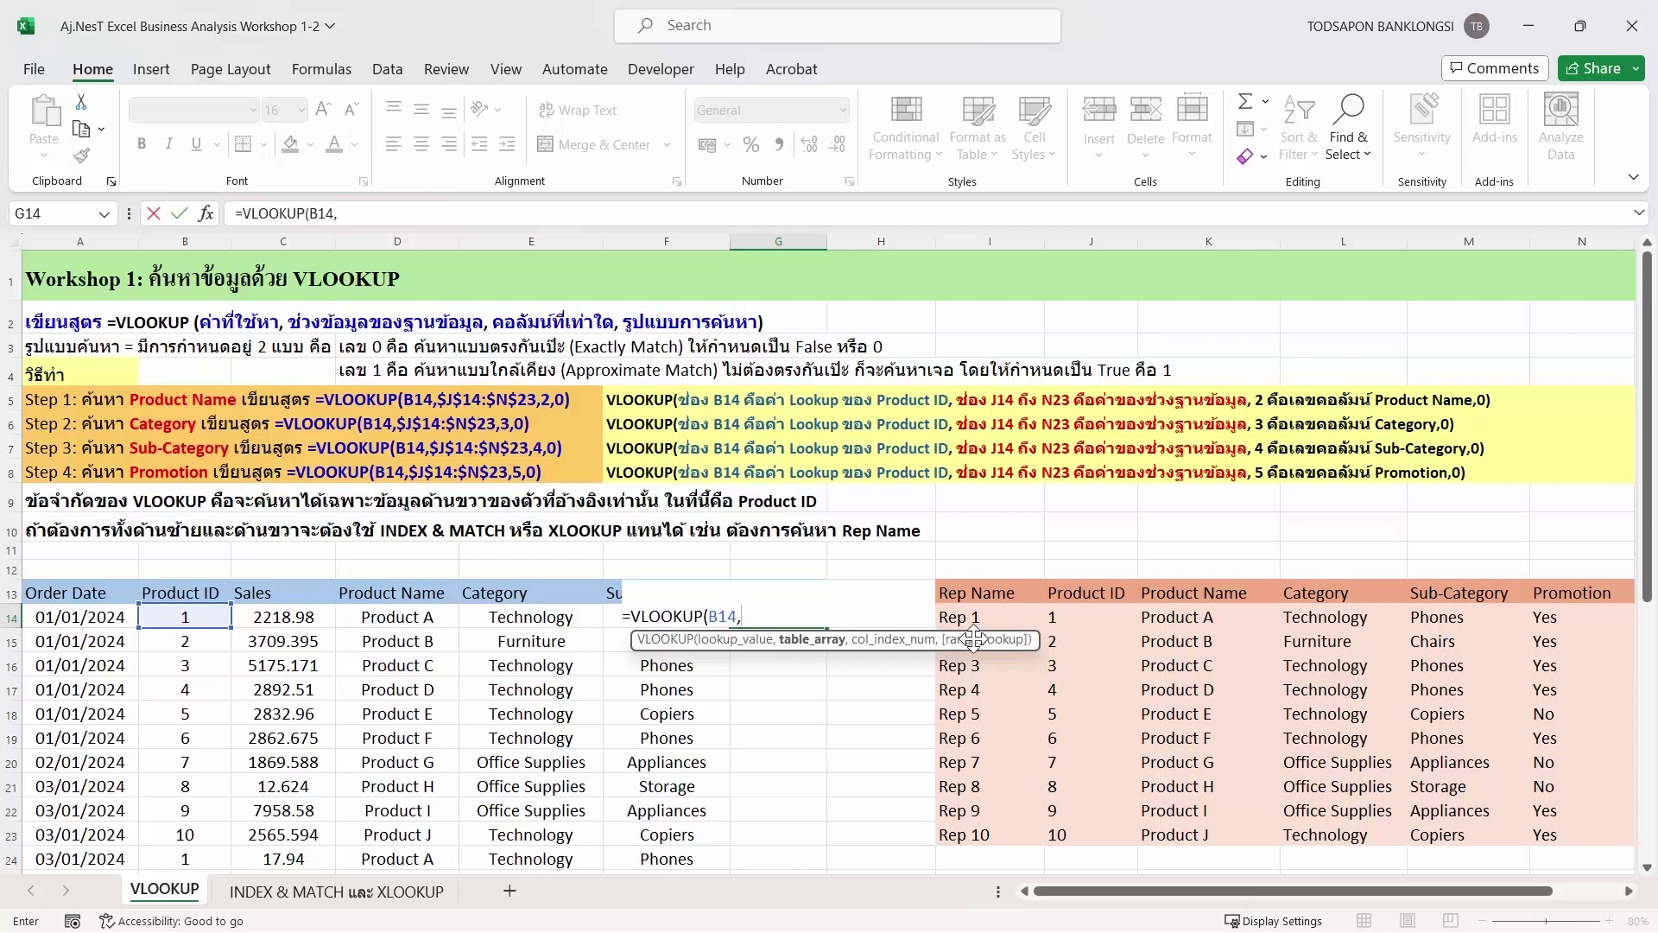
{"action": "mouse_move", "coordinate": [1006, 617]}
{"action": "left_mouse_down"}
{"action": "mouse_move", "coordinate": [1408, 803]}
{"action": "mouse_move", "coordinate": [1536, 840]}
{"action": "left_mouse_up"}
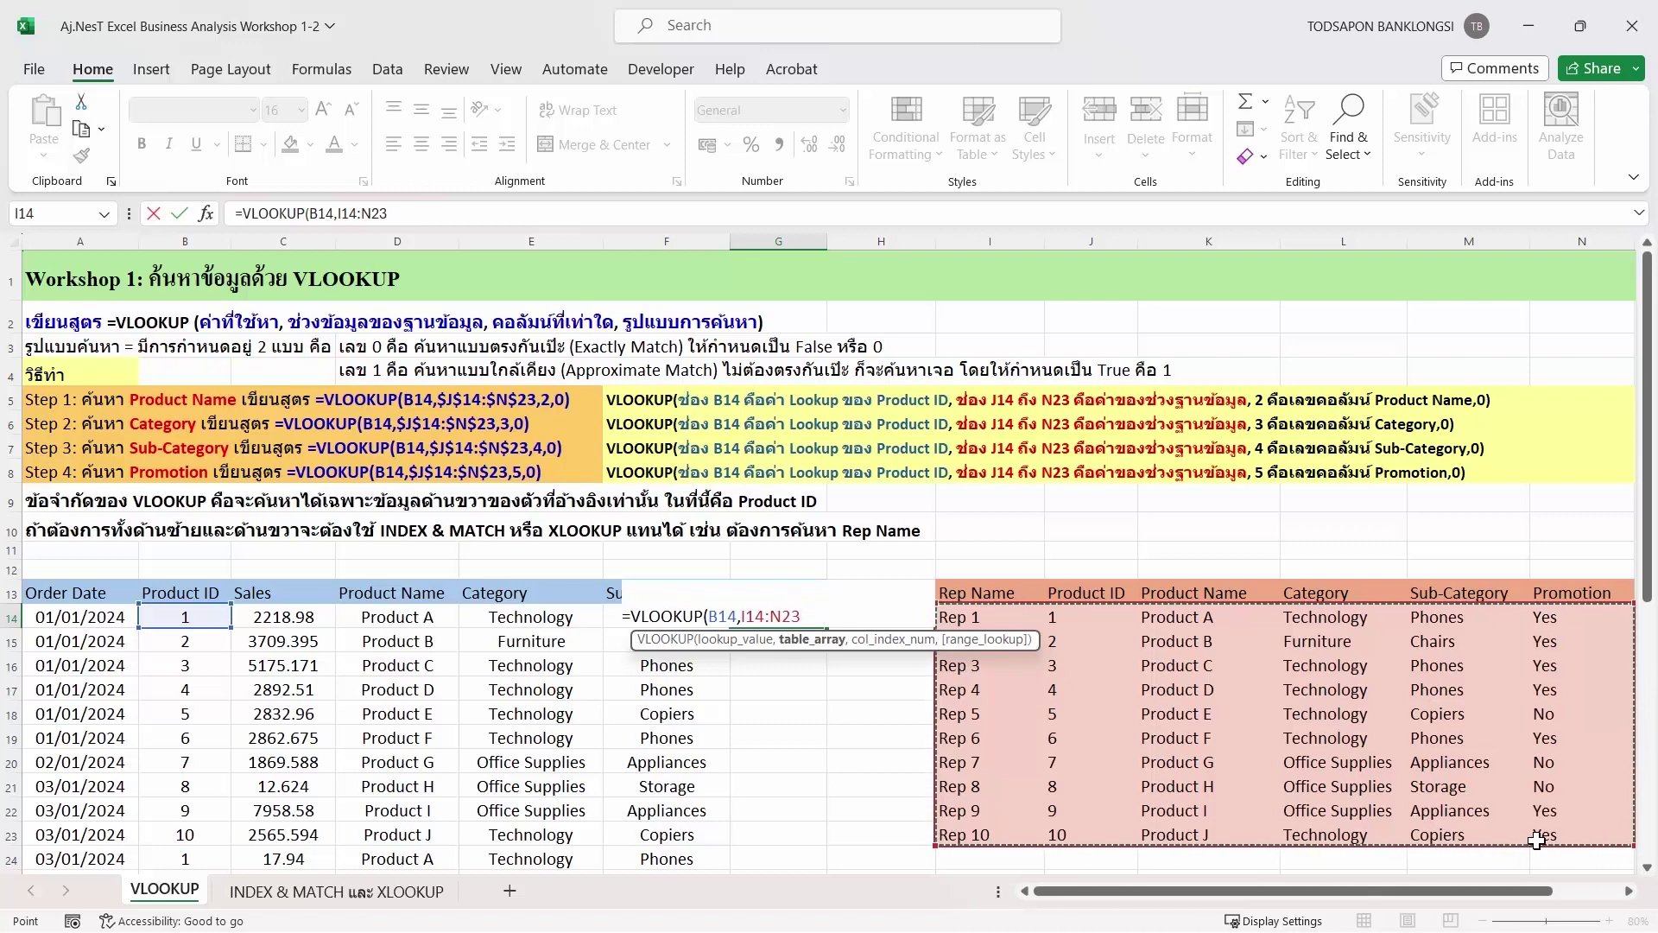
{"action": "key", "text": "F4"}
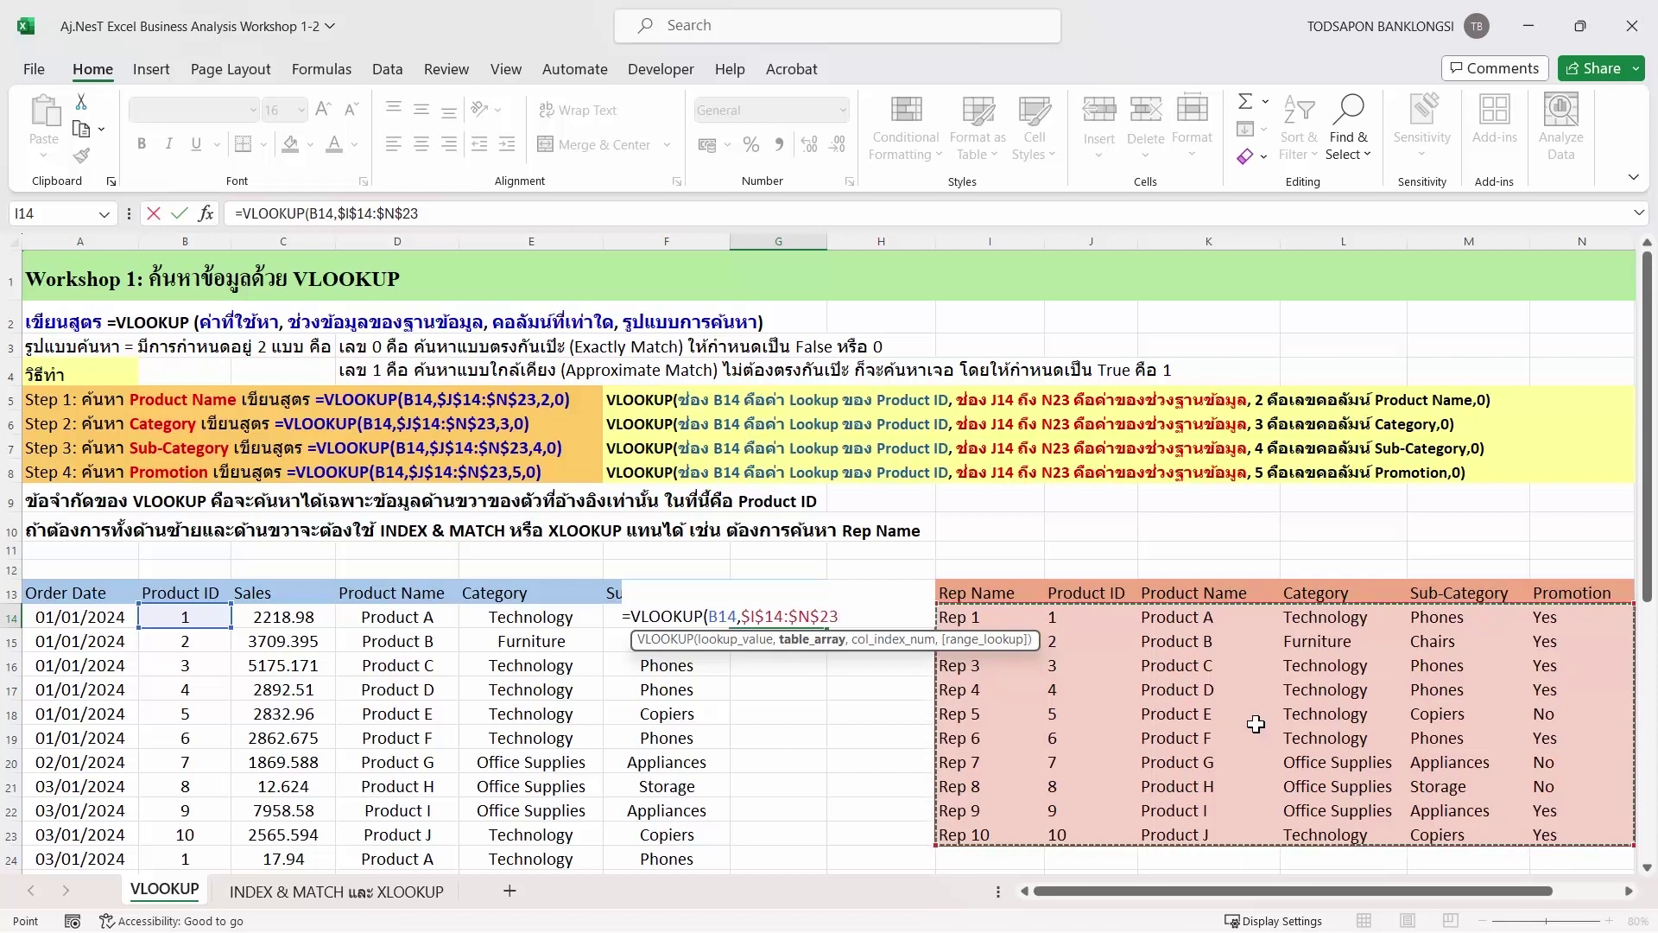
{"action": "type", "text": ",1"}
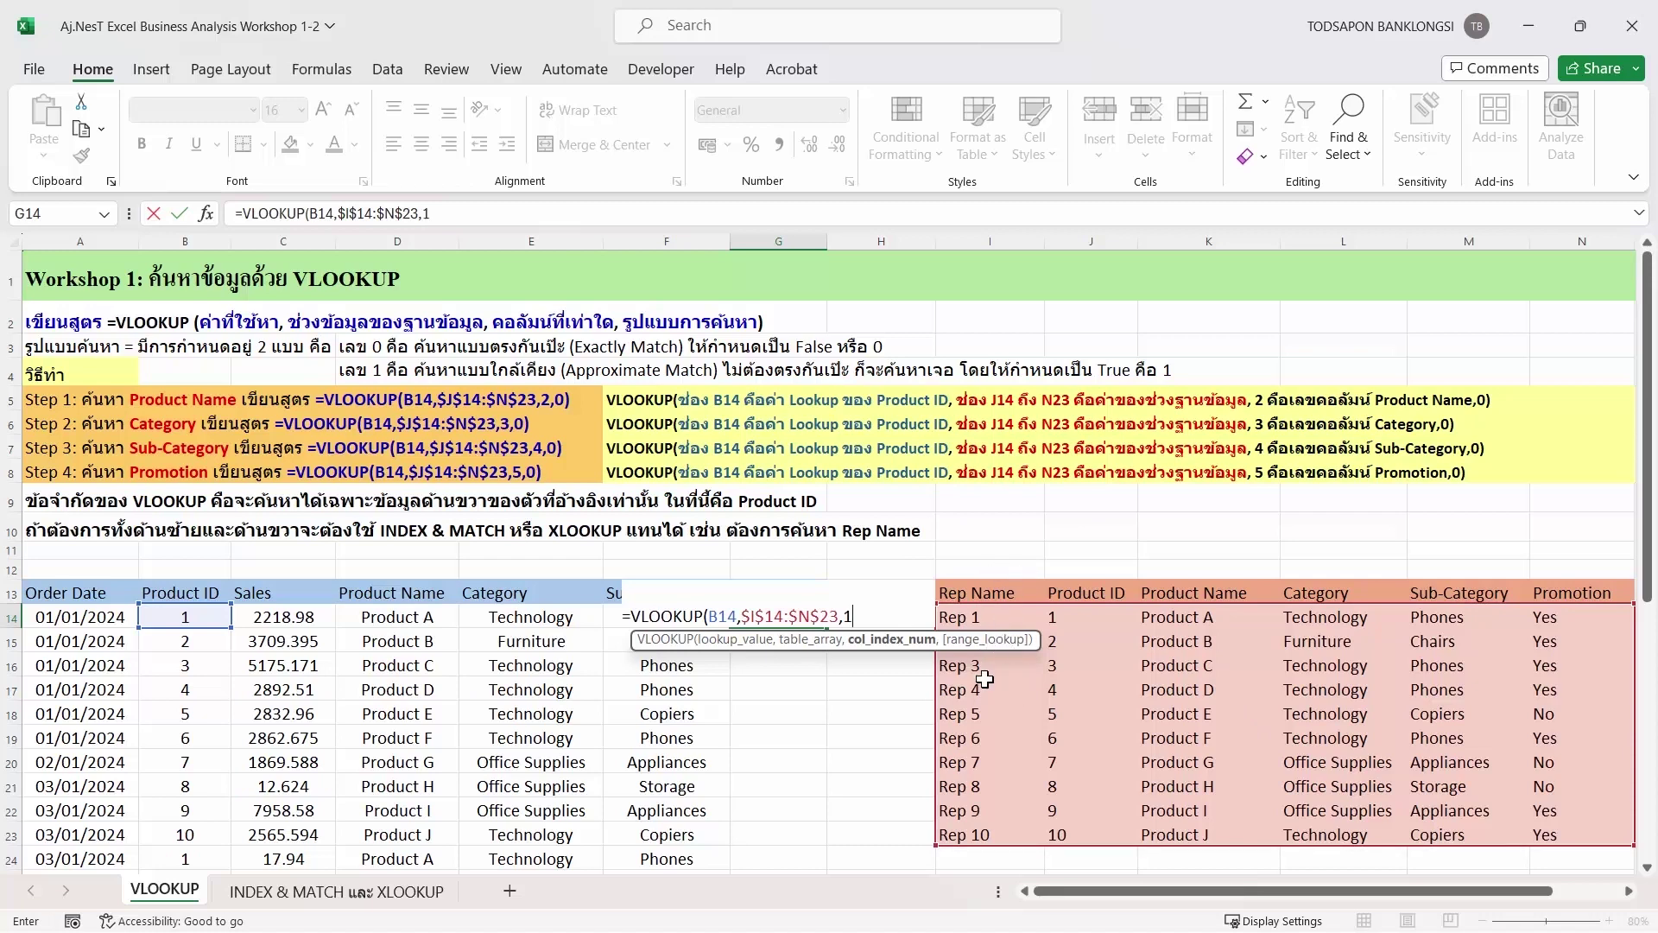
{"action": "type", "text": ",0"}
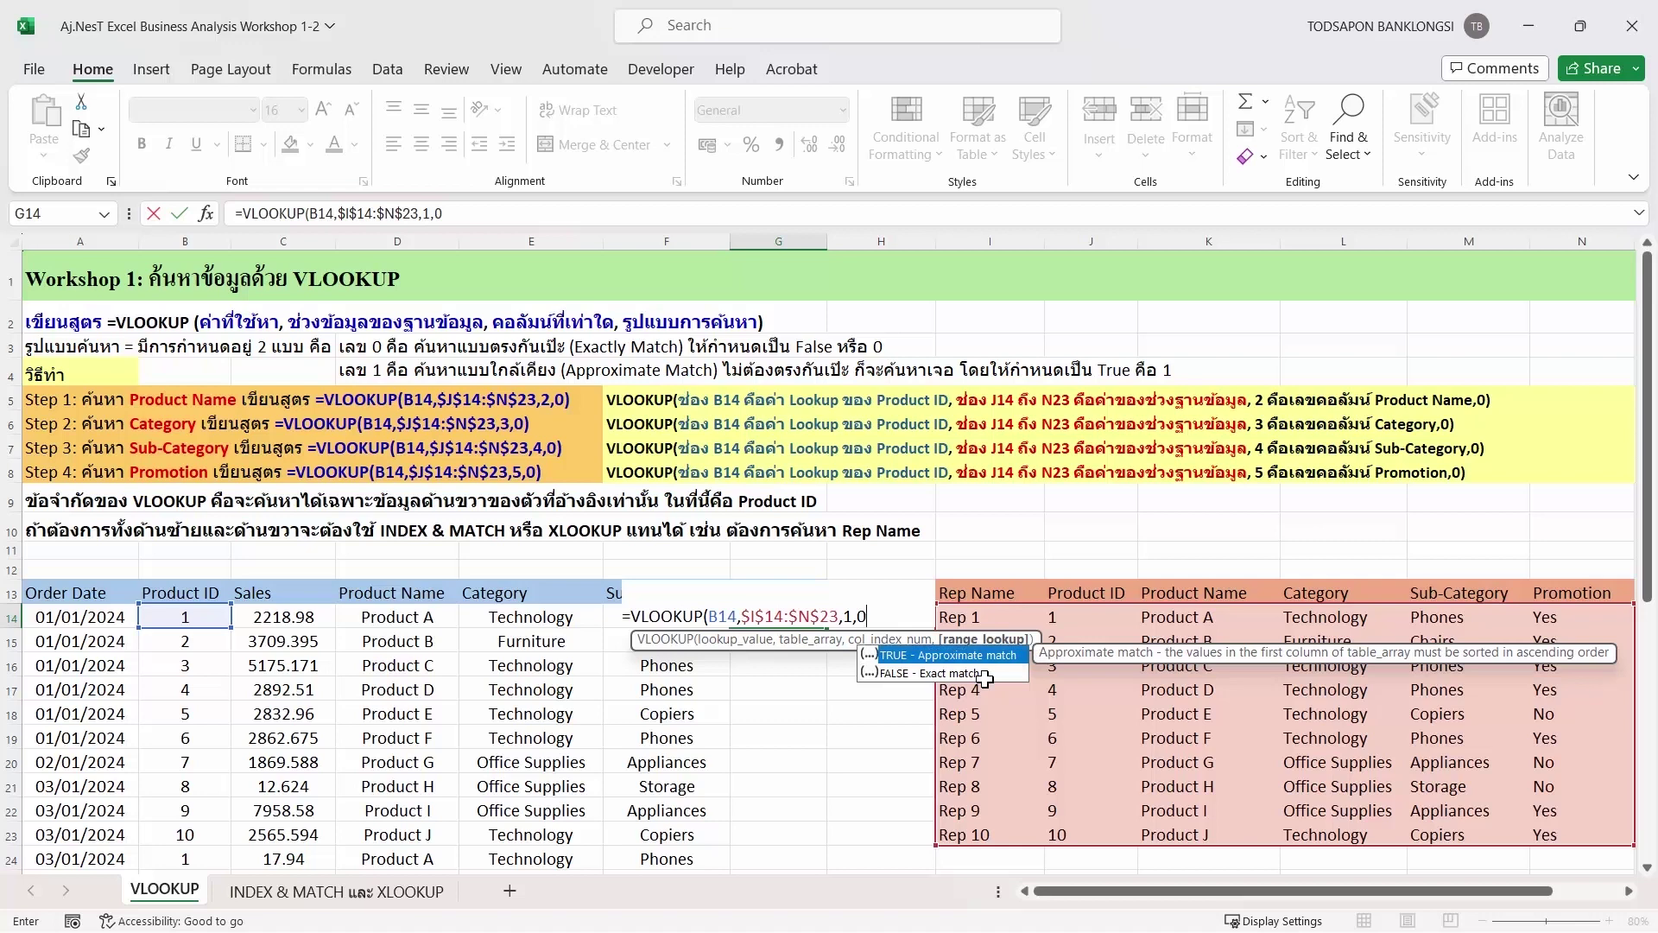
{"action": "type", "text": ")"}
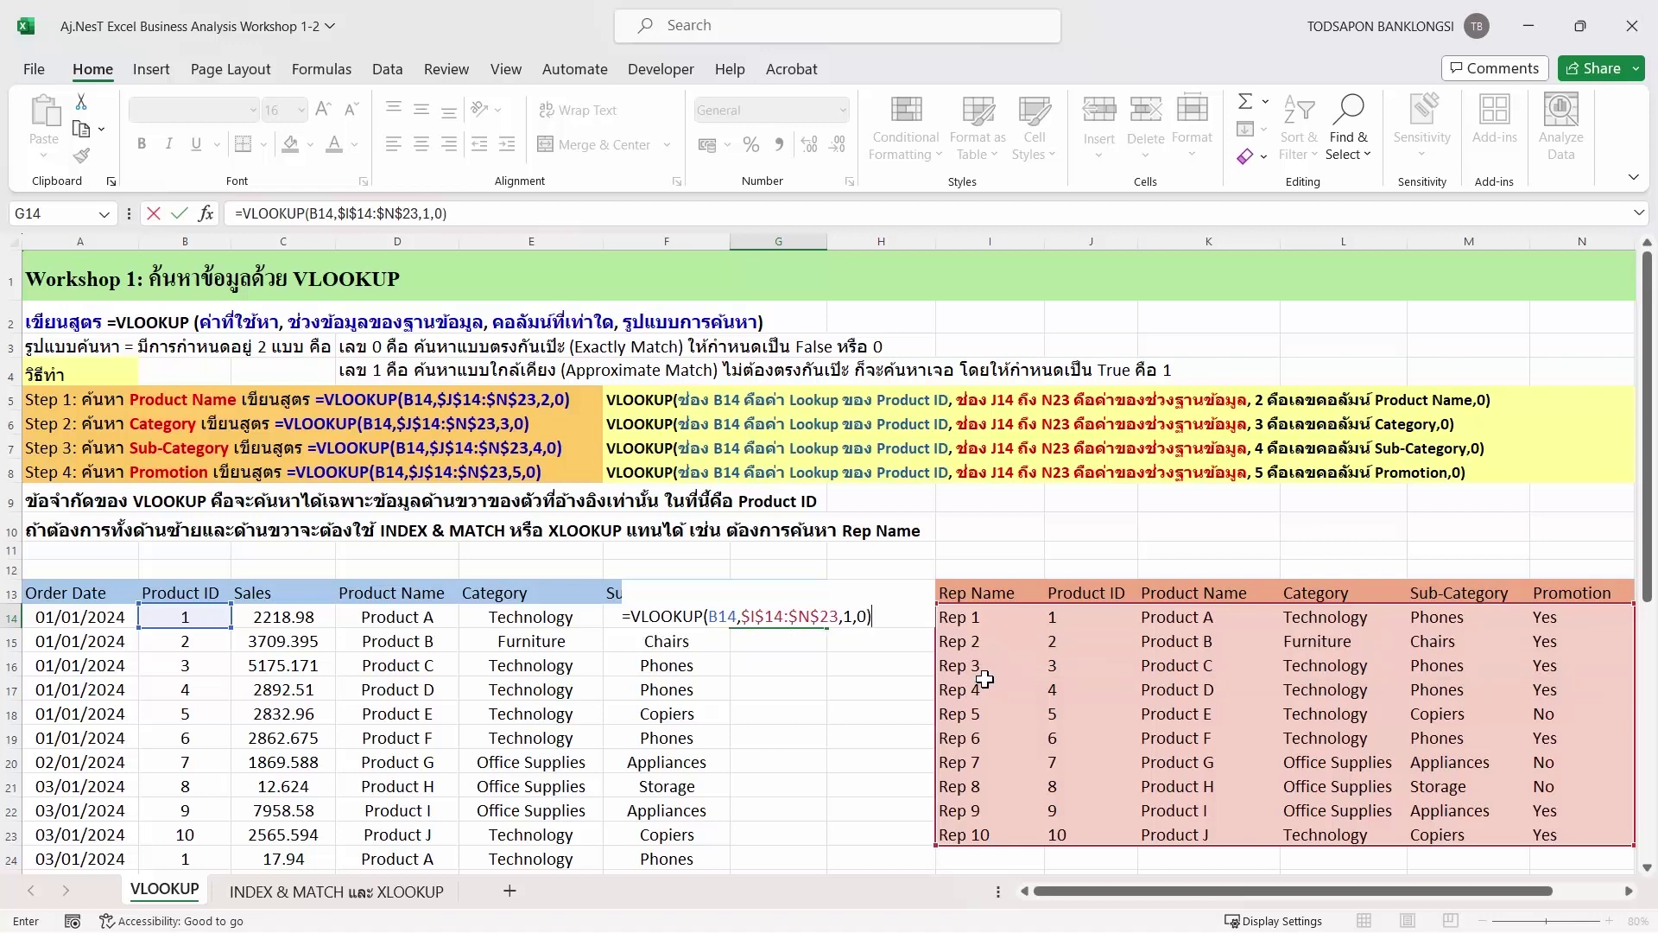
{"action": "key", "text": "Return"}
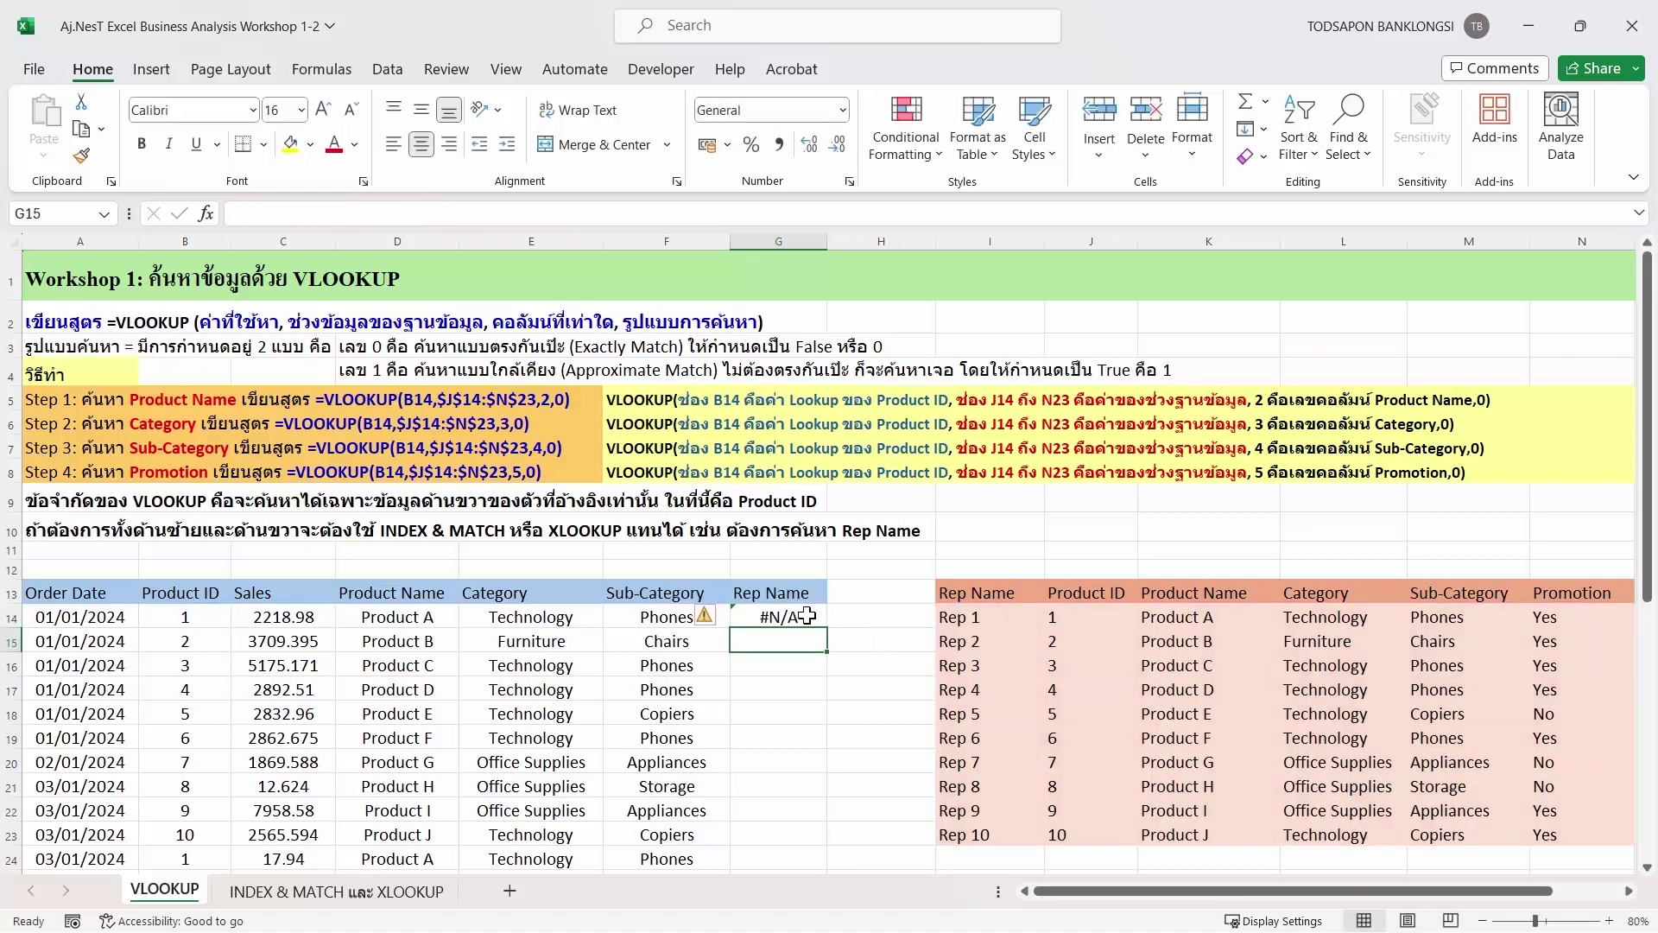
{"action": "left_click", "coordinate": [807, 617]}
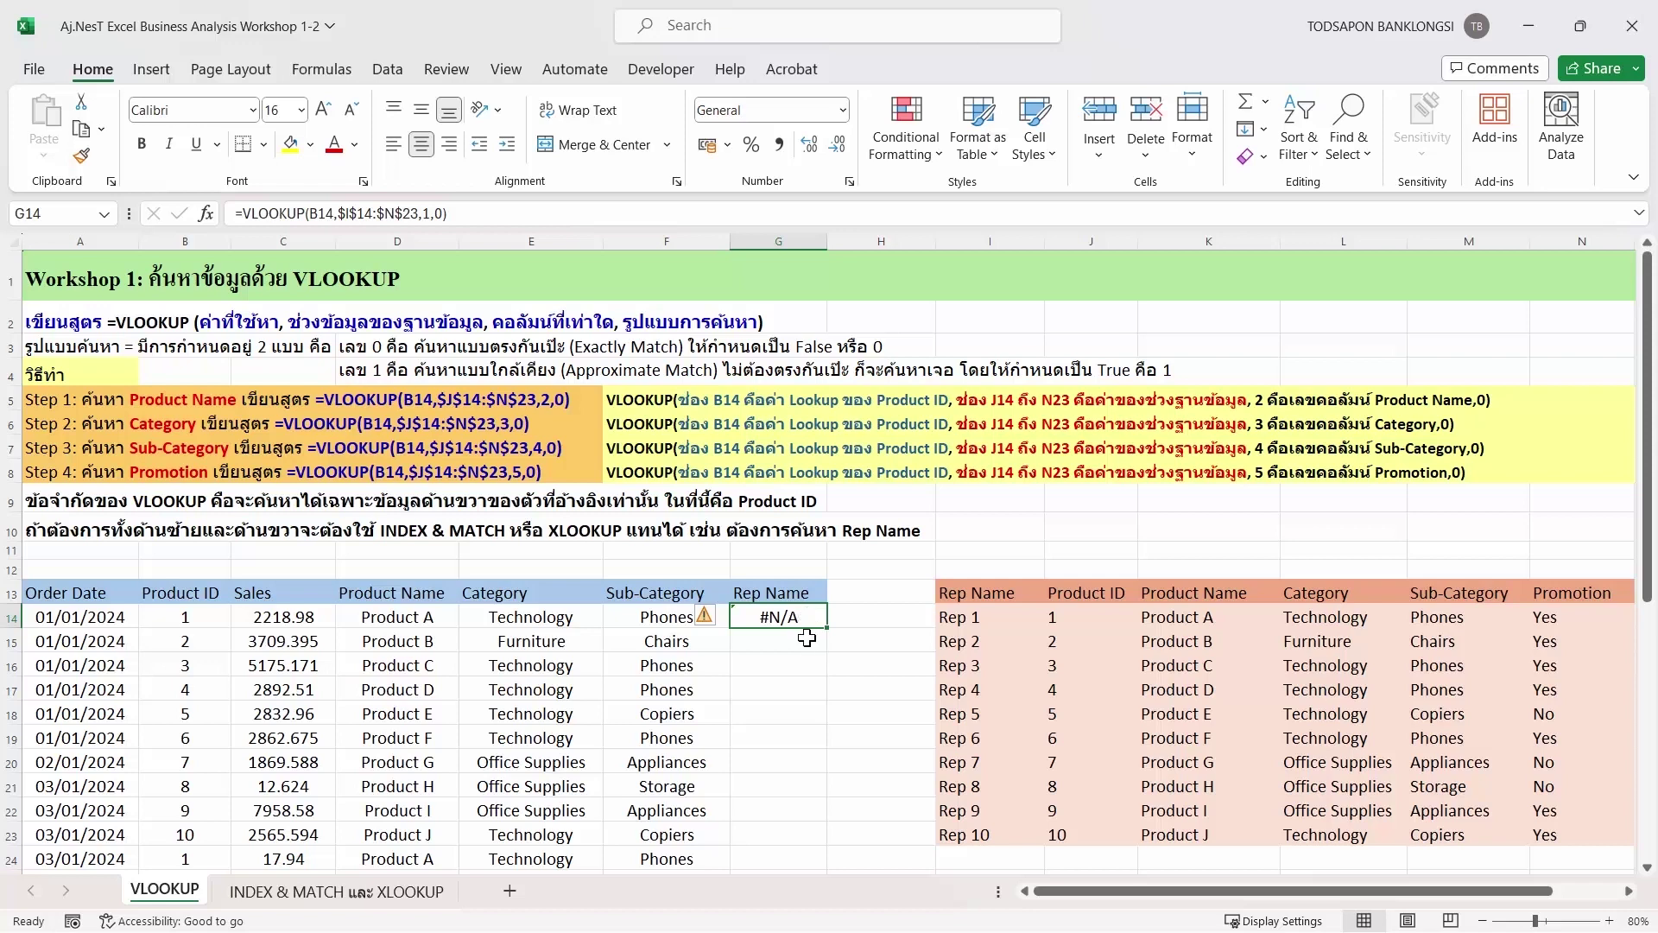
{"action": "left_click", "coordinate": [800, 639]}
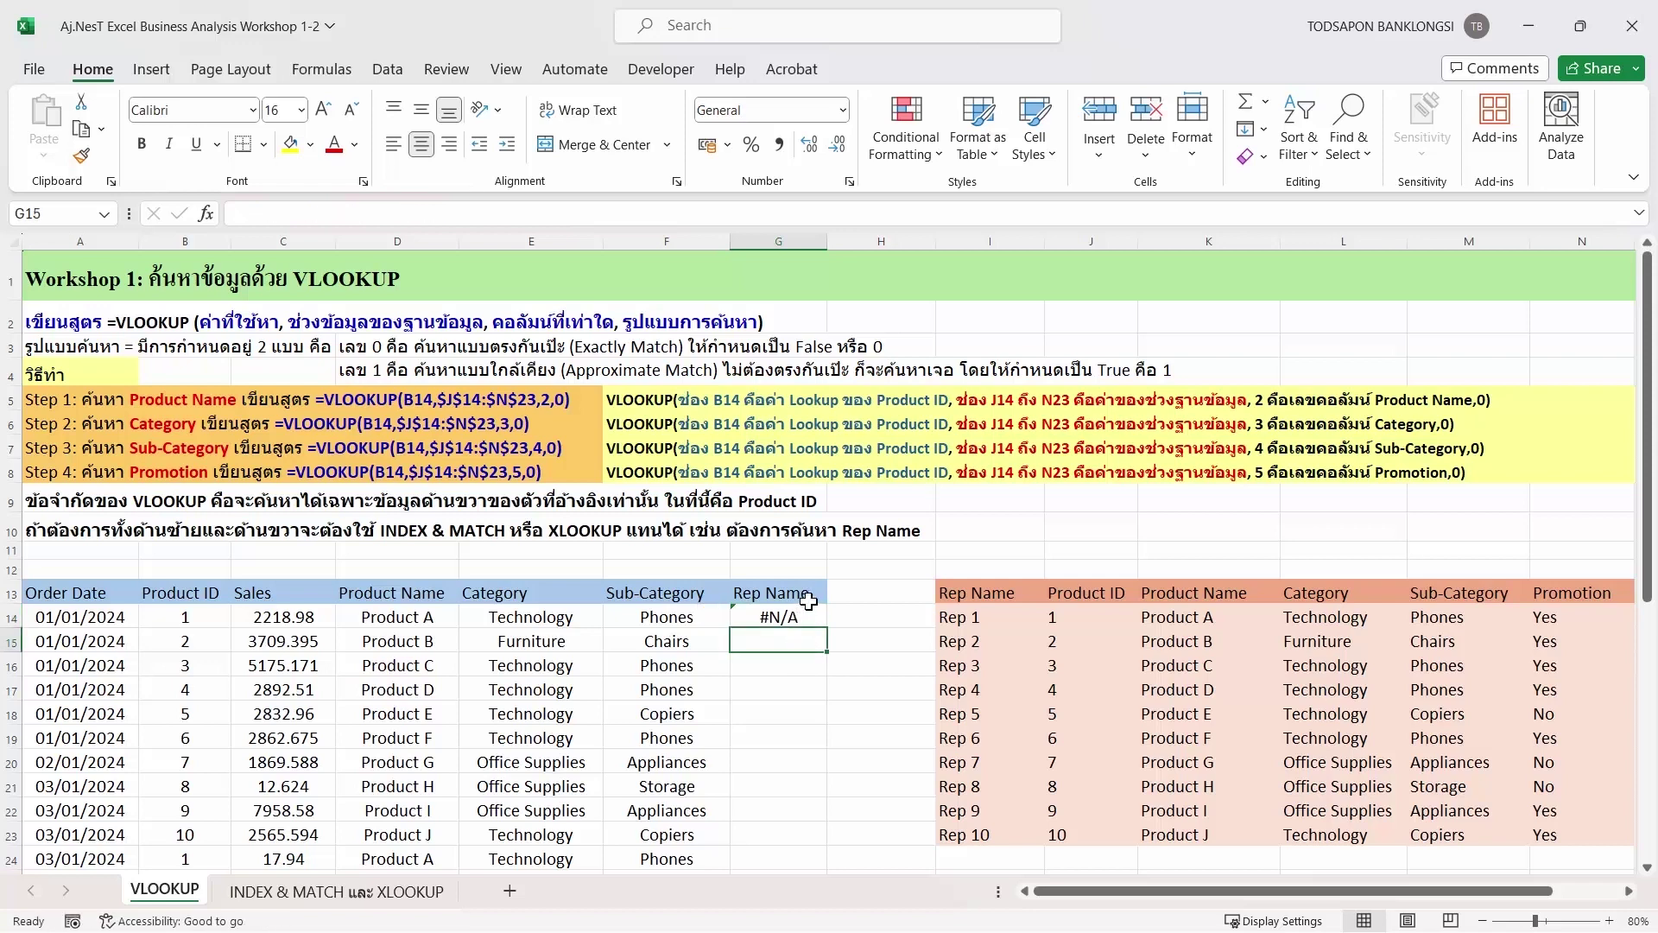
{"action": "left_click", "coordinate": [803, 613]}
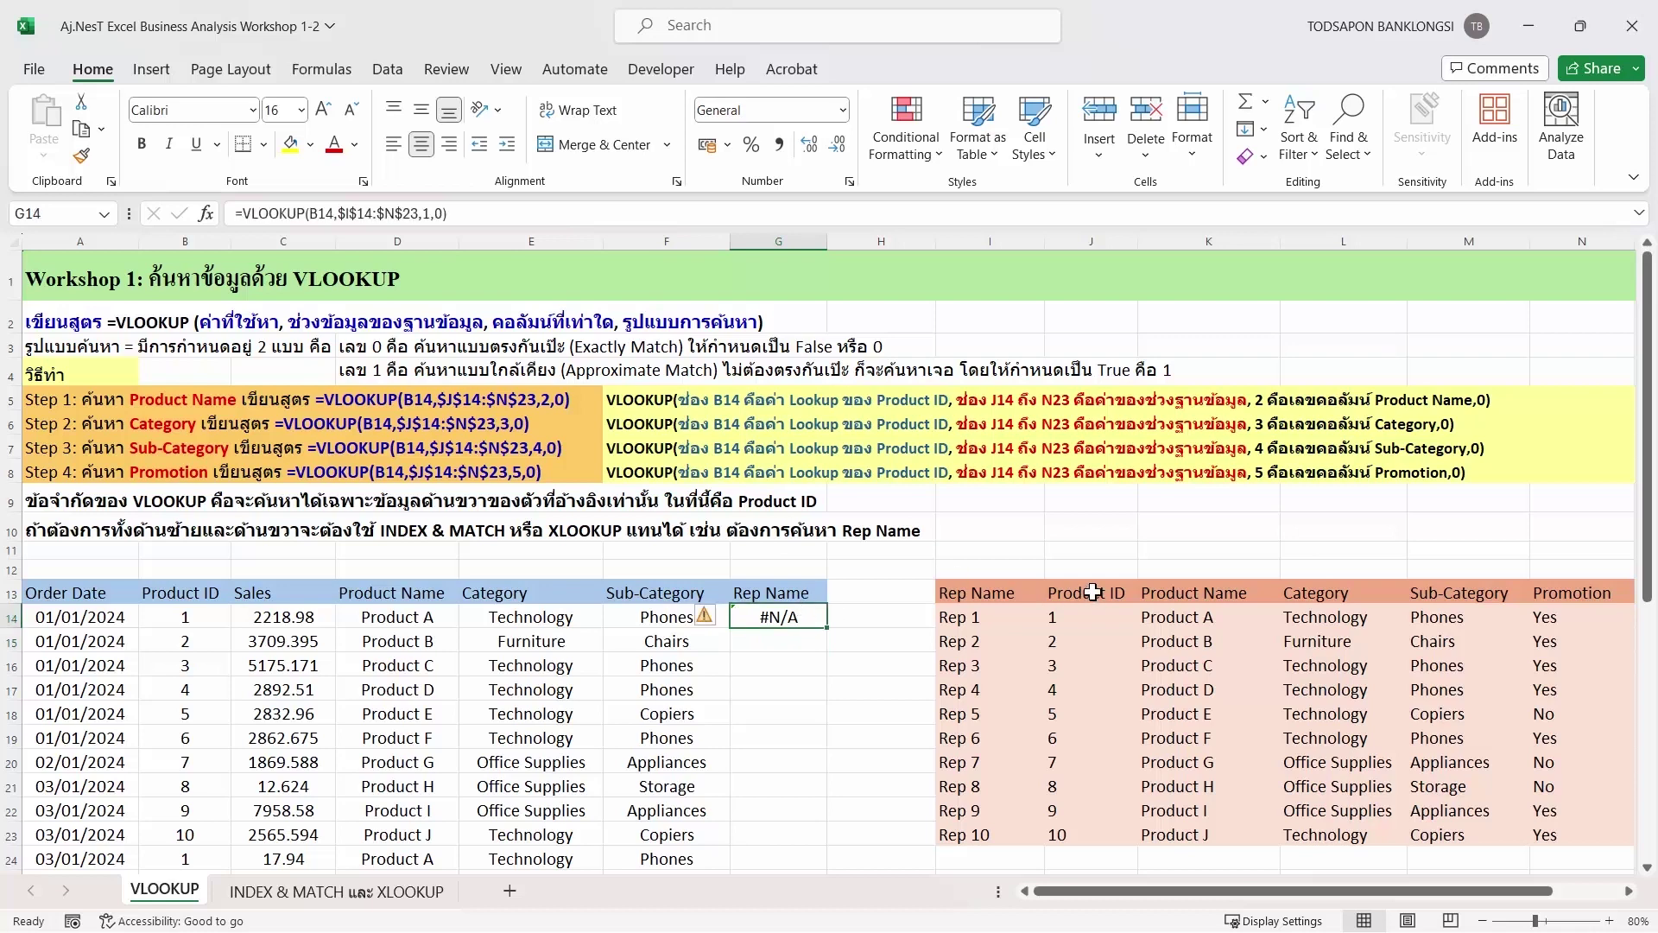
{"action": "left_click_drag", "start_coordinate": [1086, 598], "coordinate": [1087, 836]}
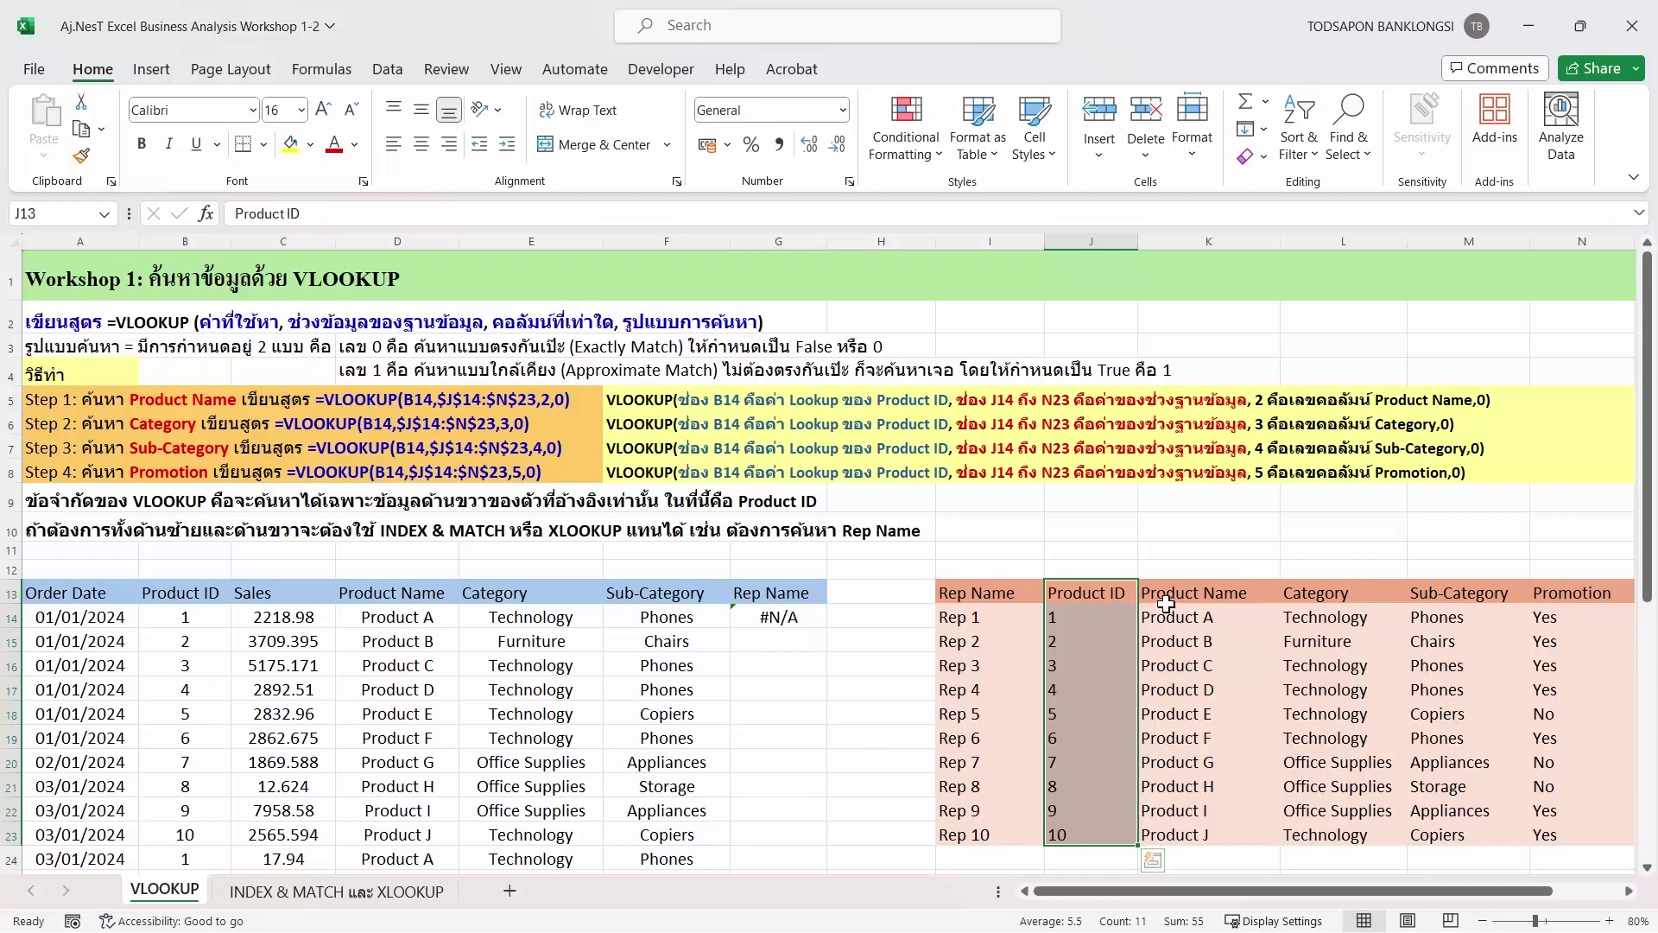
{"action": "left_click_drag", "start_coordinate": [1170, 594], "coordinate": [1585, 834]}
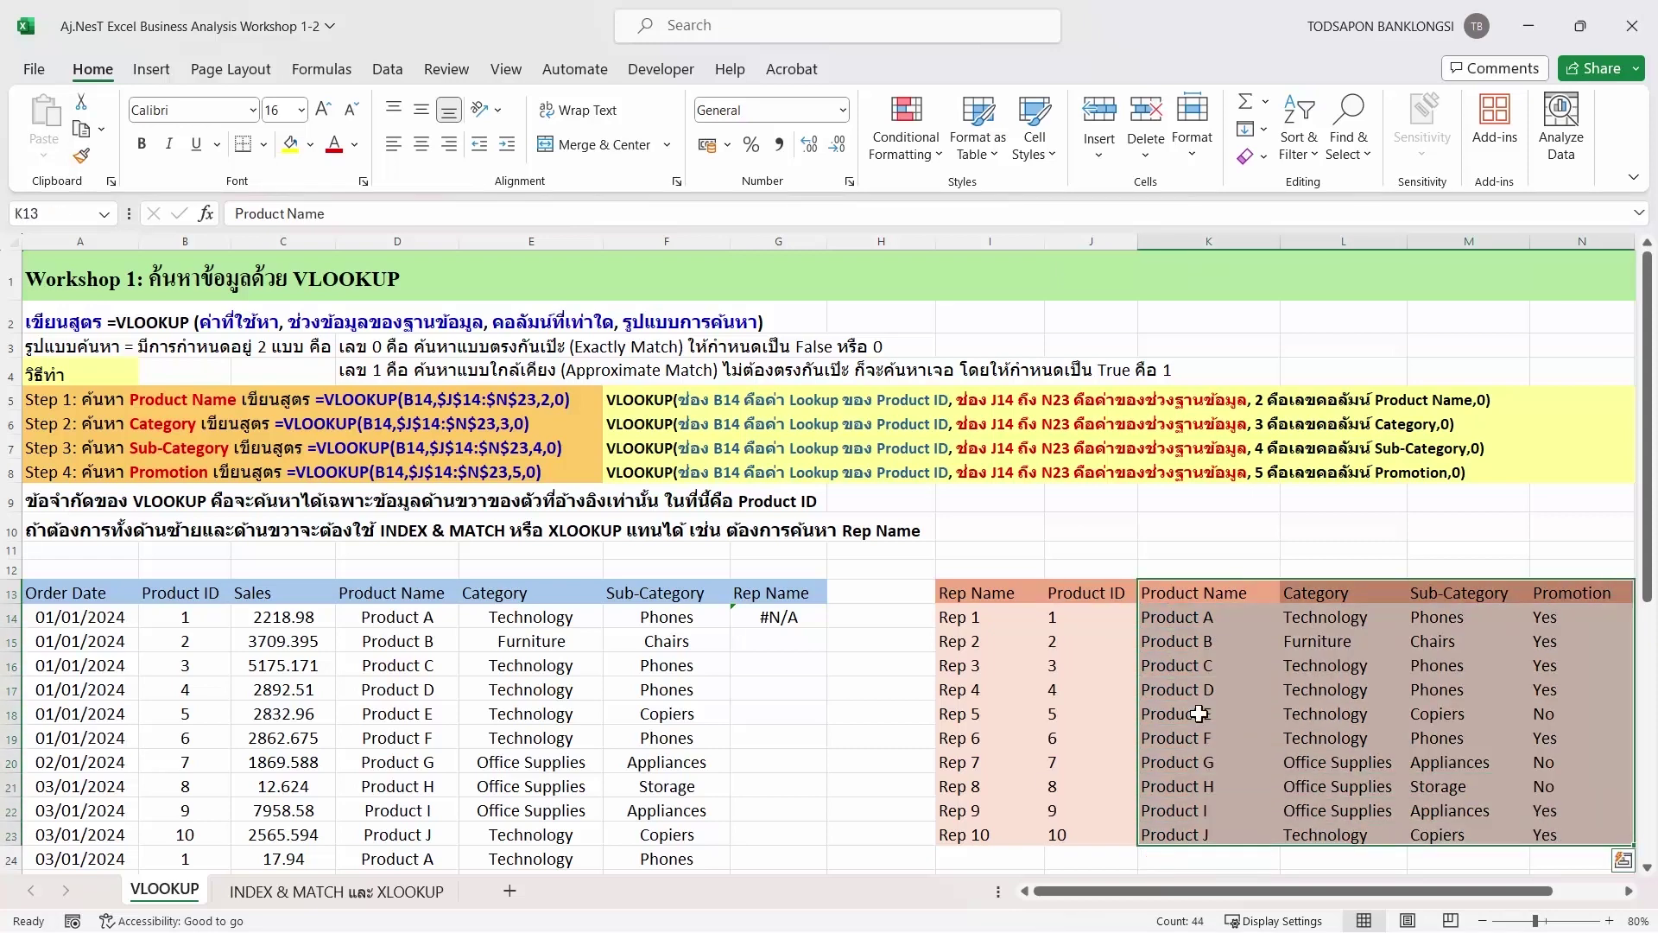
{"action": "left_click", "coordinate": [1002, 594], "text": "ctrl"}
{"action": "left_click_drag", "start_coordinate": [1001, 594], "coordinate": [989, 834]}
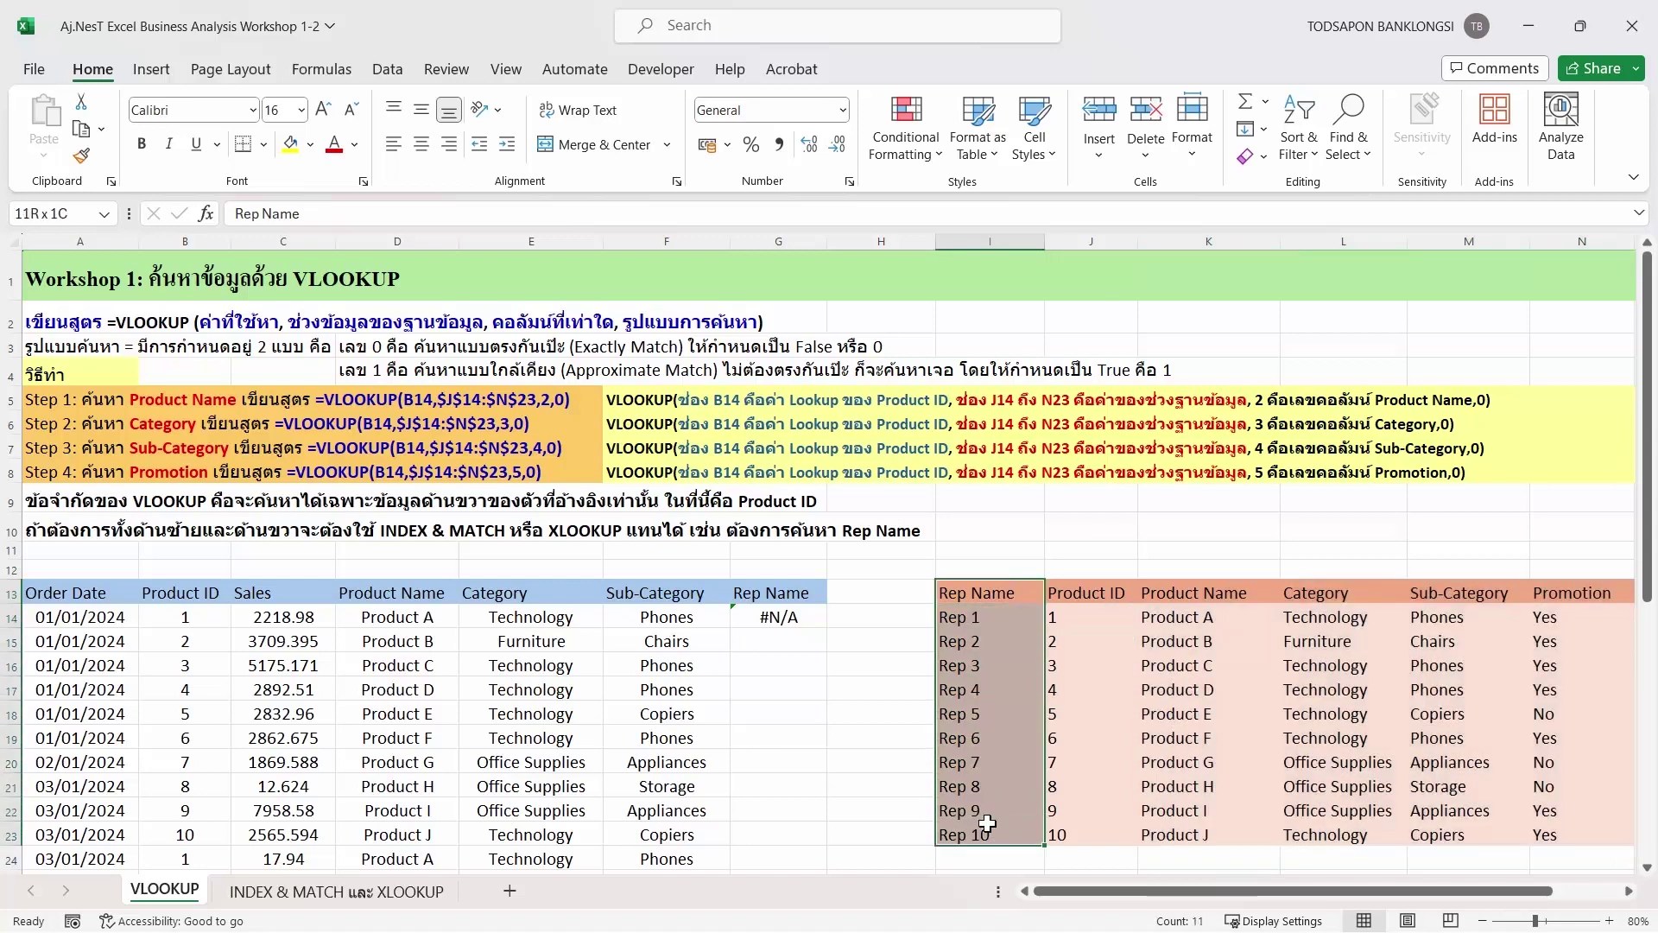
{"action": "left_click_drag", "start_coordinate": [1086, 592], "coordinate": [1090, 834]}
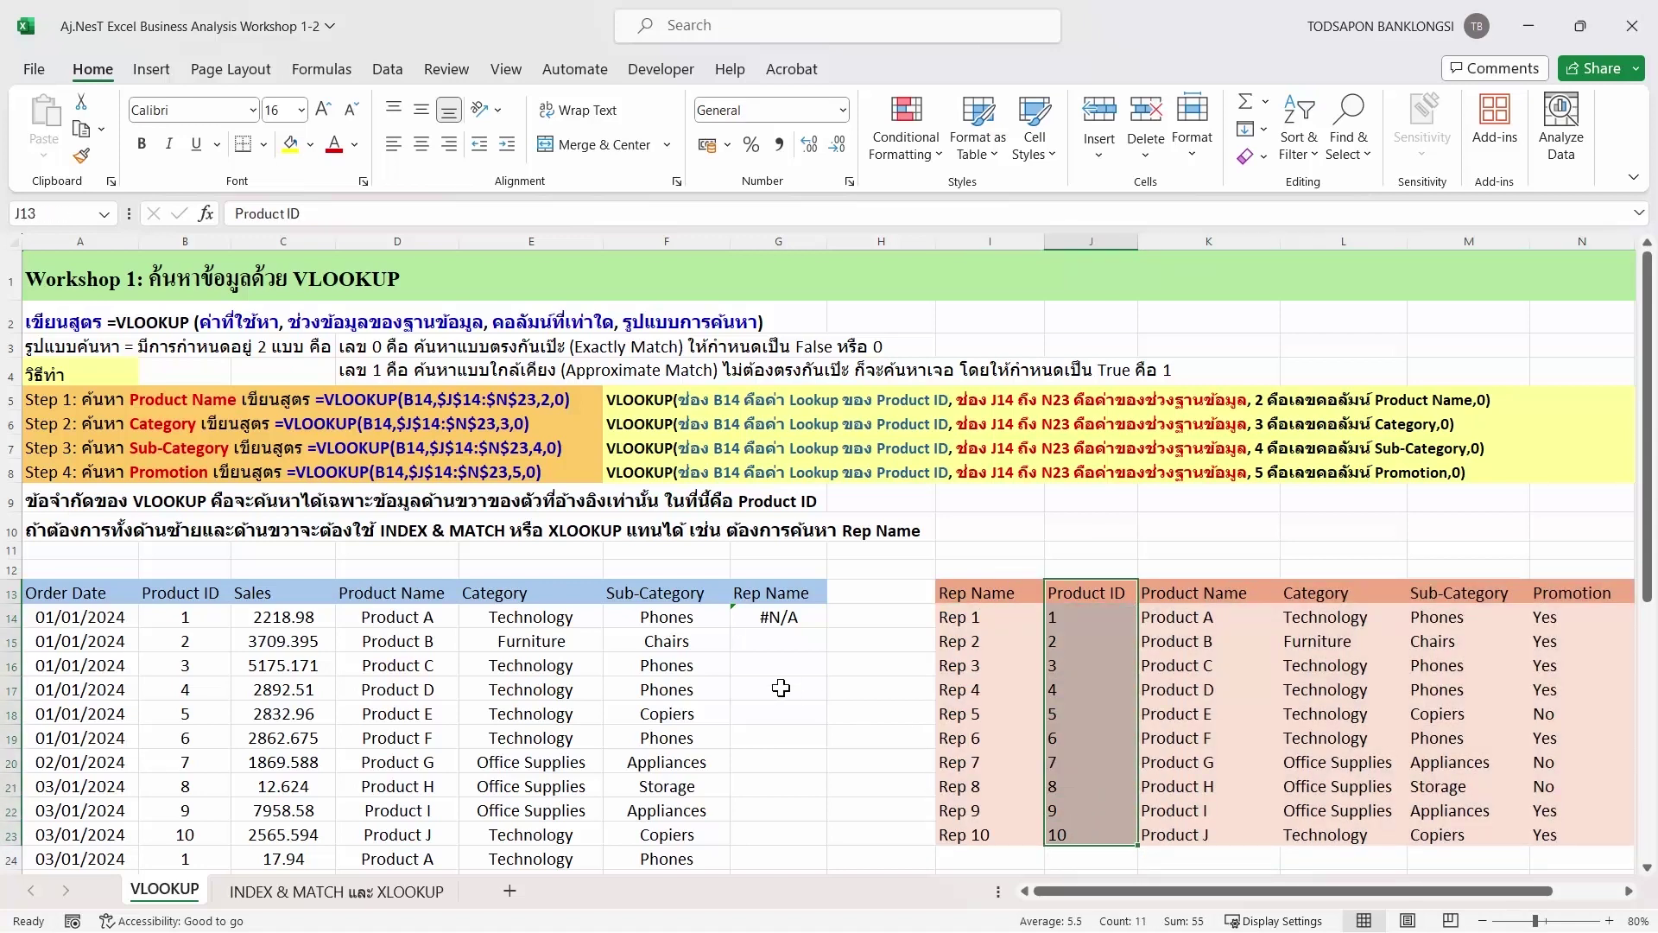
{"action": "left_click", "coordinate": [805, 619]}
{"action": "left_click", "coordinate": [799, 594]}
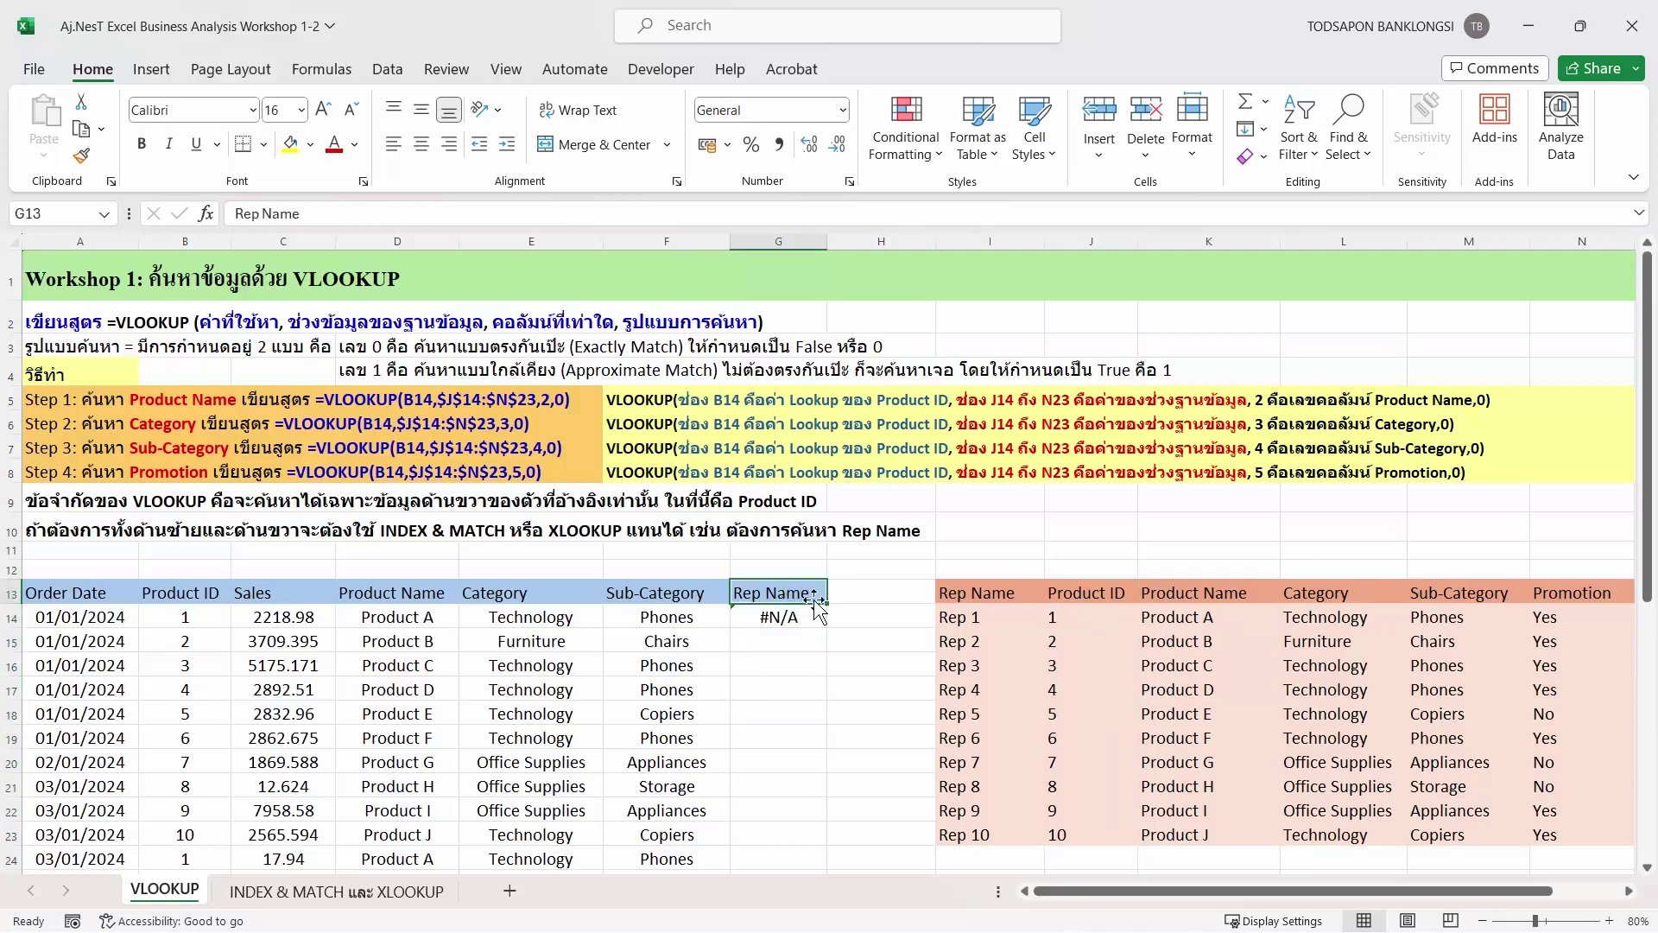
Step: Delete the #N/A formula from G14 and rename the G13 header back to 'Promotion'
{"action": "left_click", "coordinate": [801, 618]}
{"action": "key", "text": "Delete"}
{"action": "left_click", "coordinate": [812, 590]}
{"action": "type", "text": "Pro"}
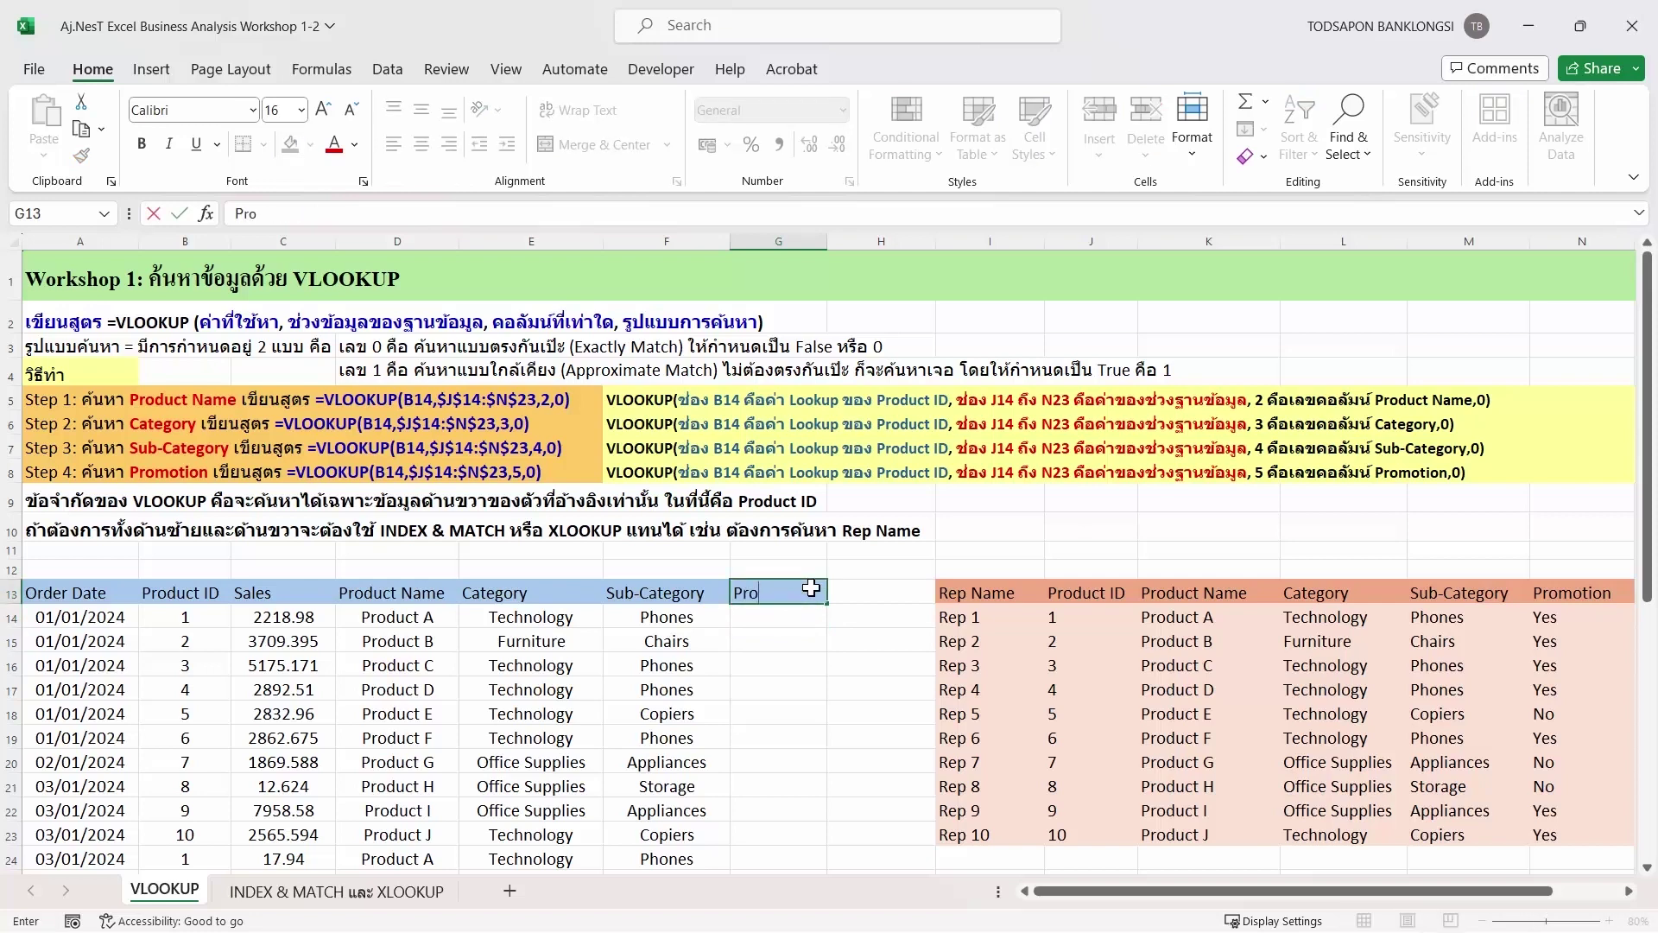
{"action": "type", "text": "motion"}
{"action": "key", "text": "Return"}
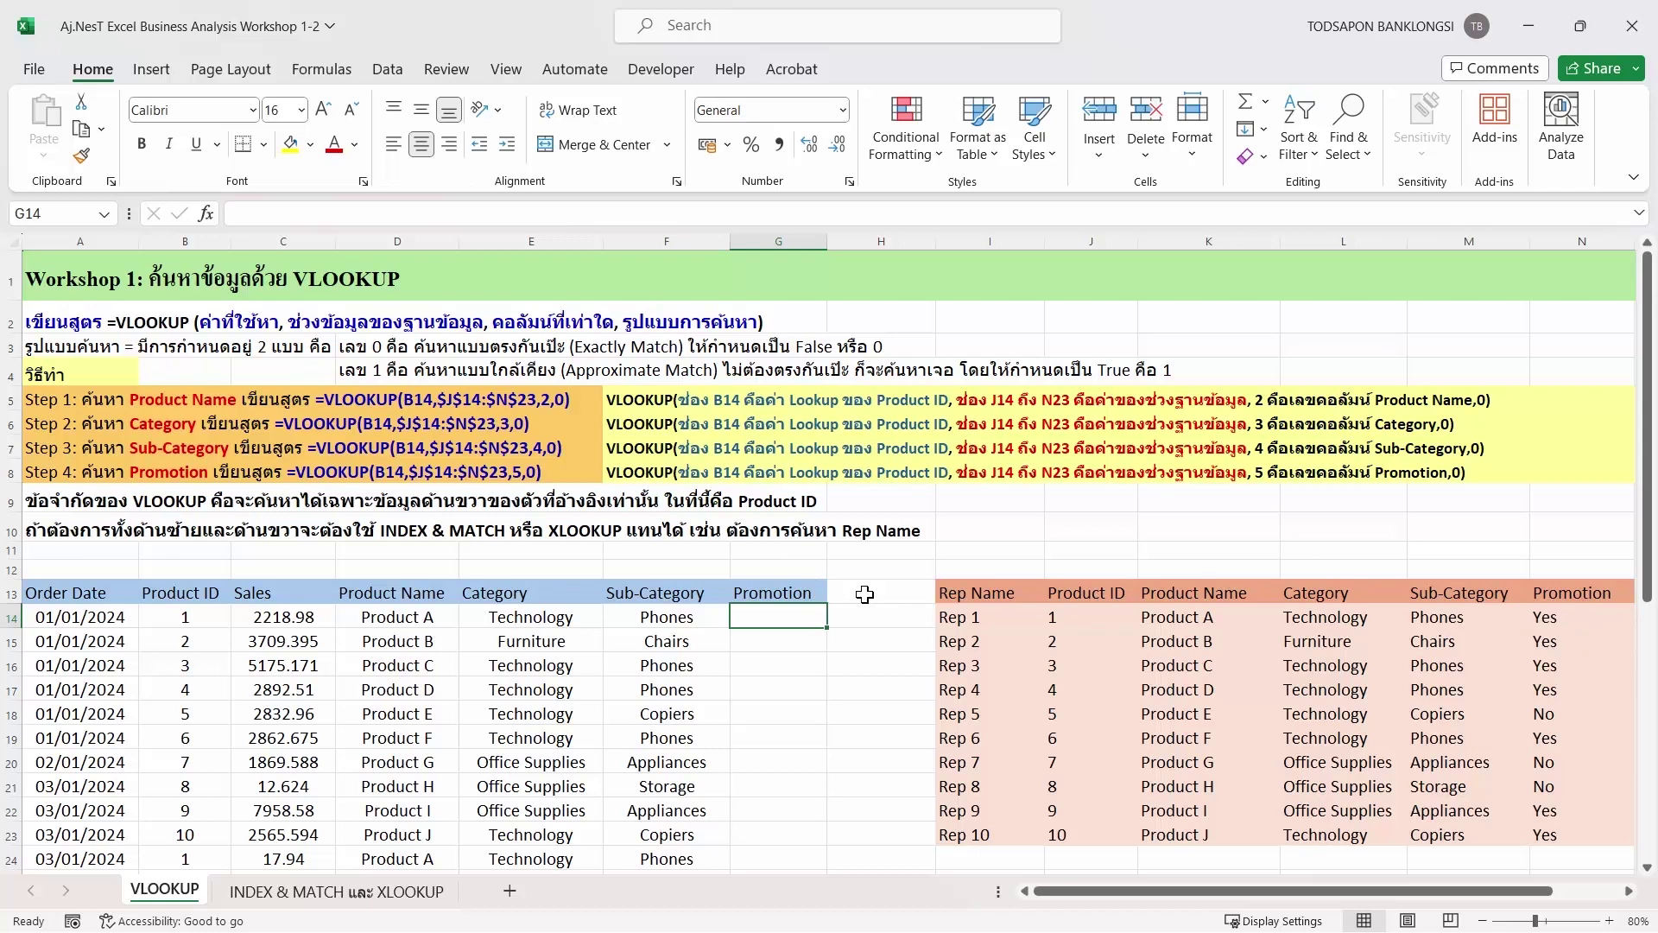
Step: Type =VLOOKUP(B14, in G14, fixing the function-name typo, and begin the table reference at J14
{"action": "type", "text": "="}
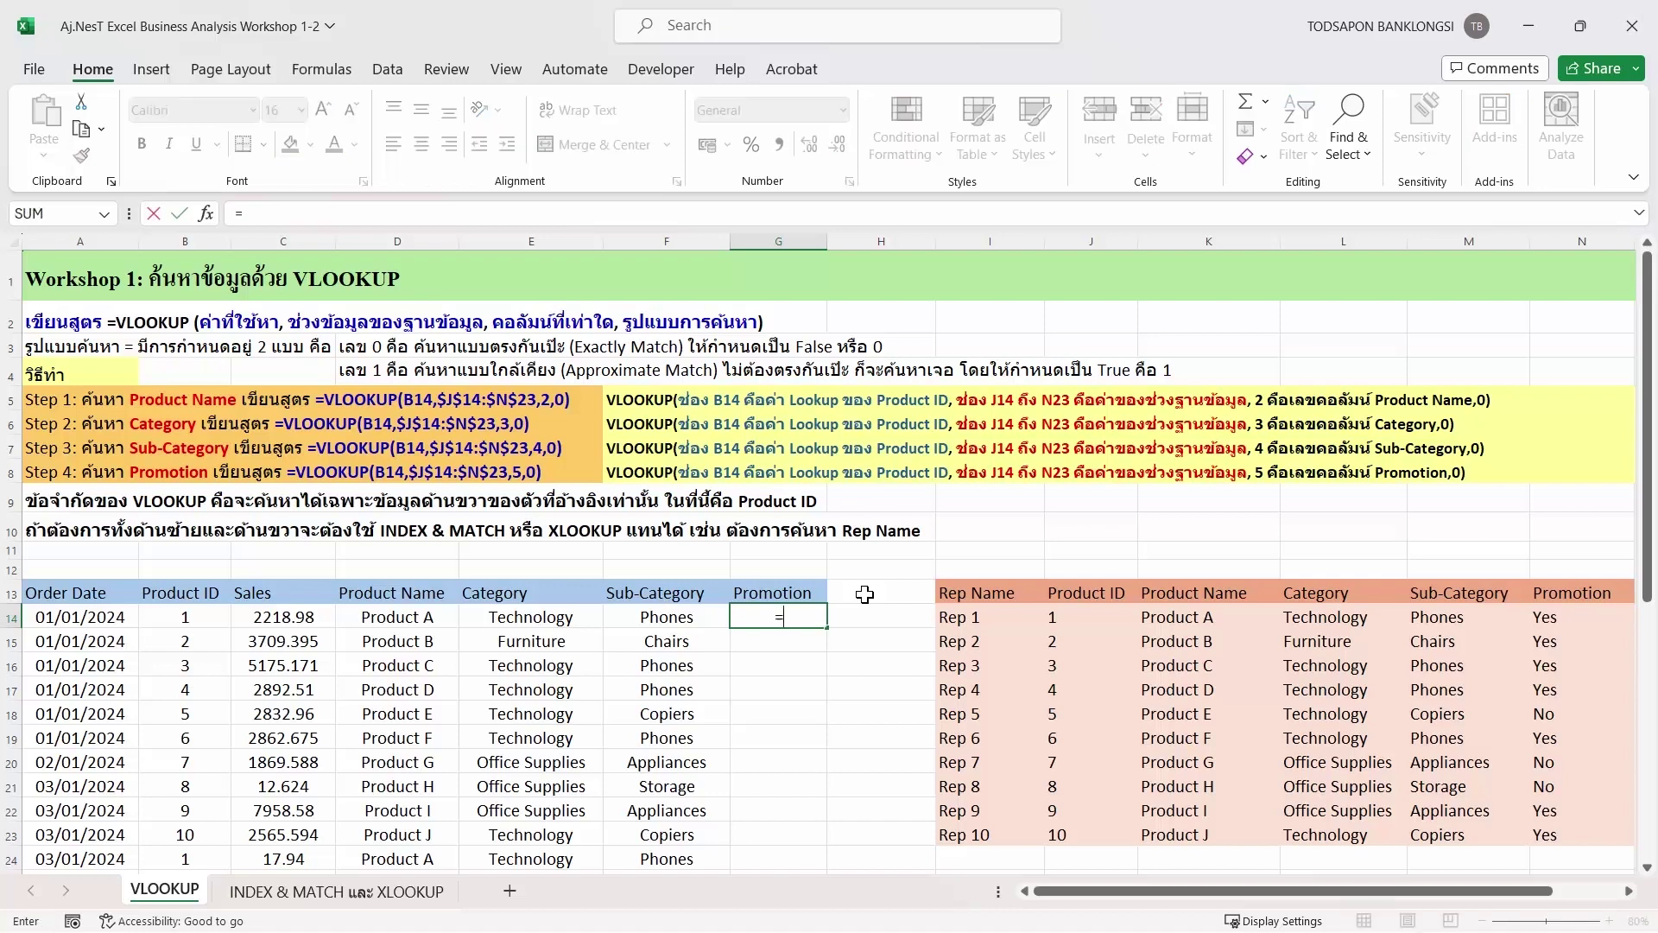
{"action": "type", "text": "VLOOK"}
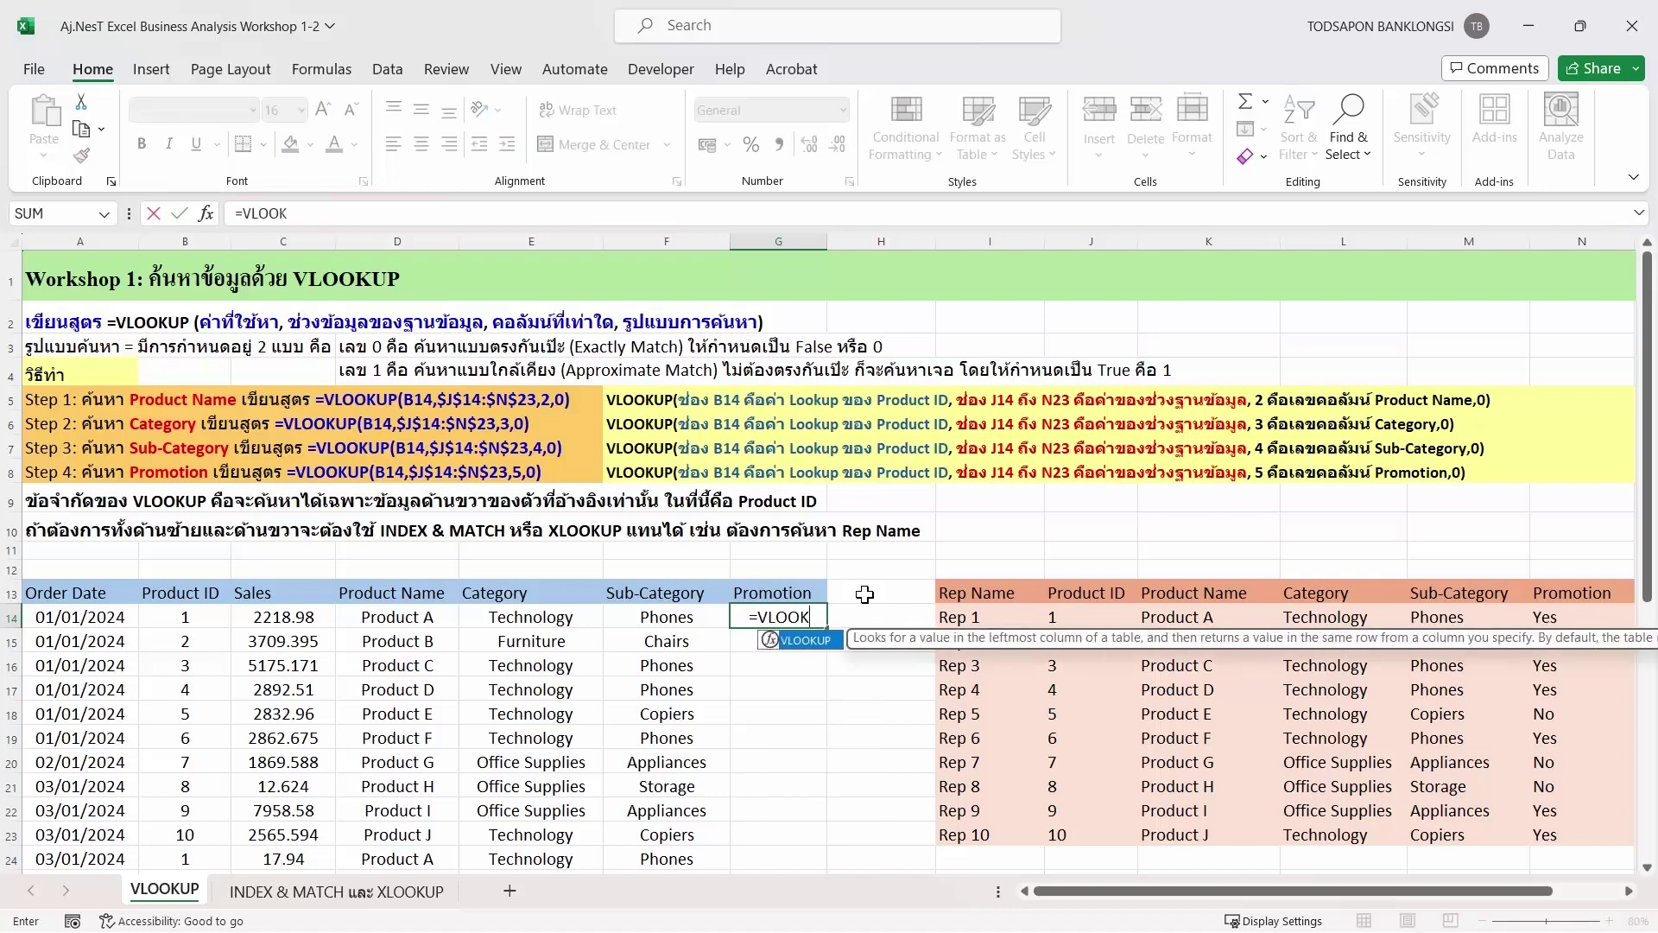
{"action": "type", "text": "Y"}
{"action": "key", "text": "BackSpace"}
{"action": "type", "text": "UP("}
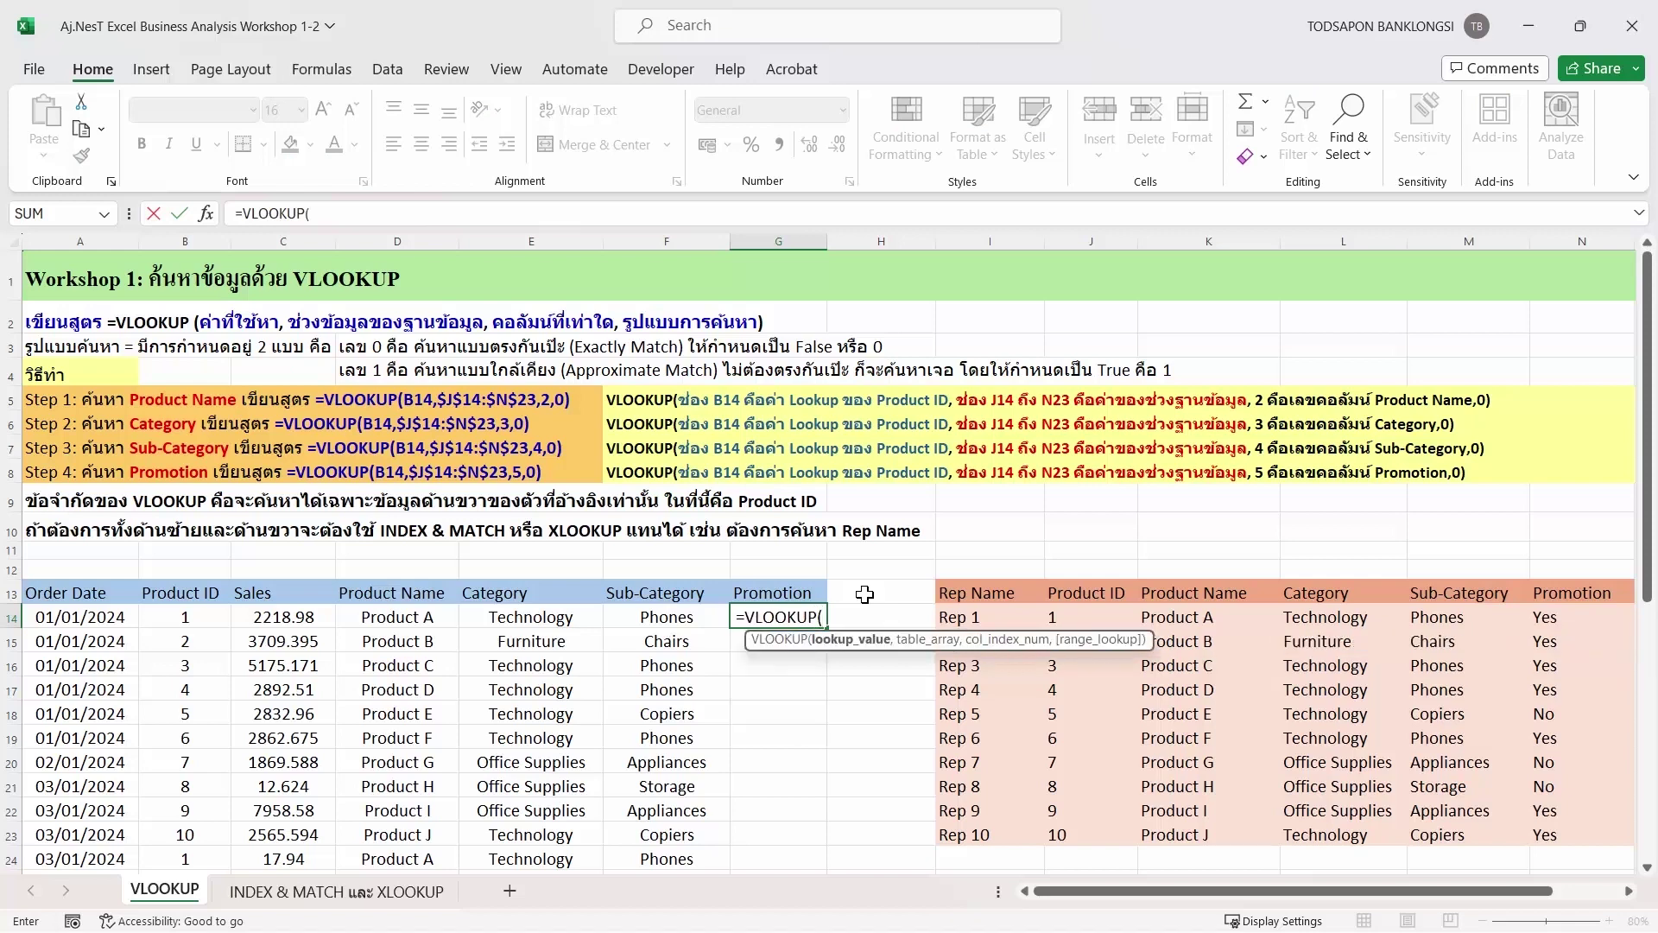
{"action": "left_click", "coordinate": [191, 619]}
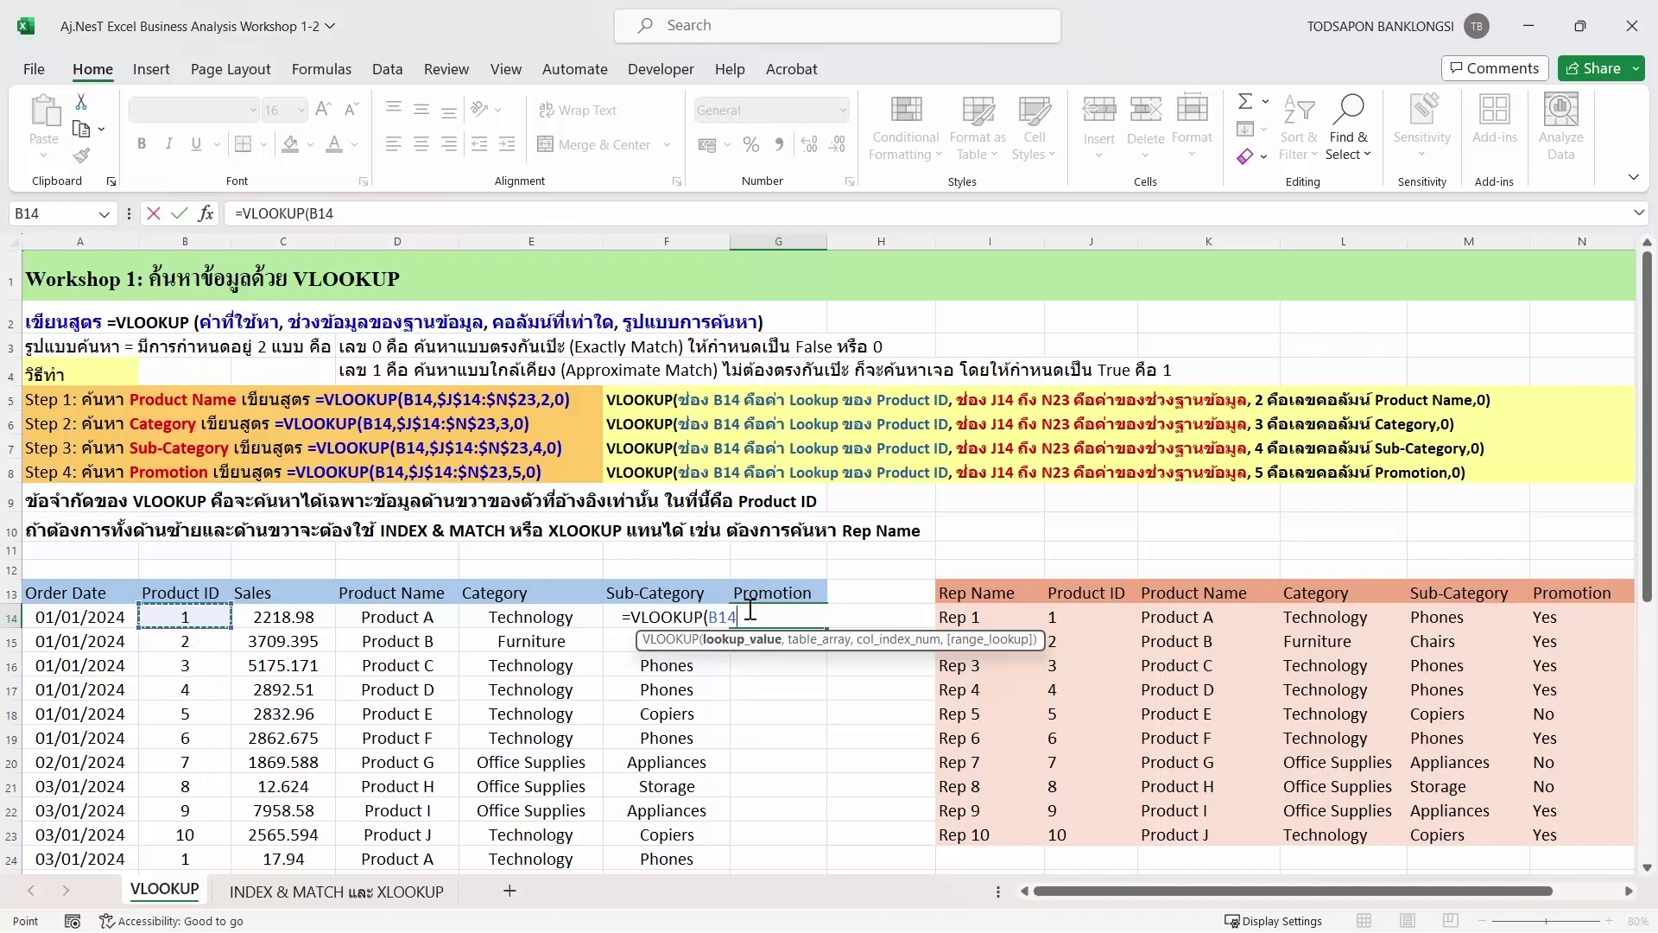
{"action": "type", "text": ","}
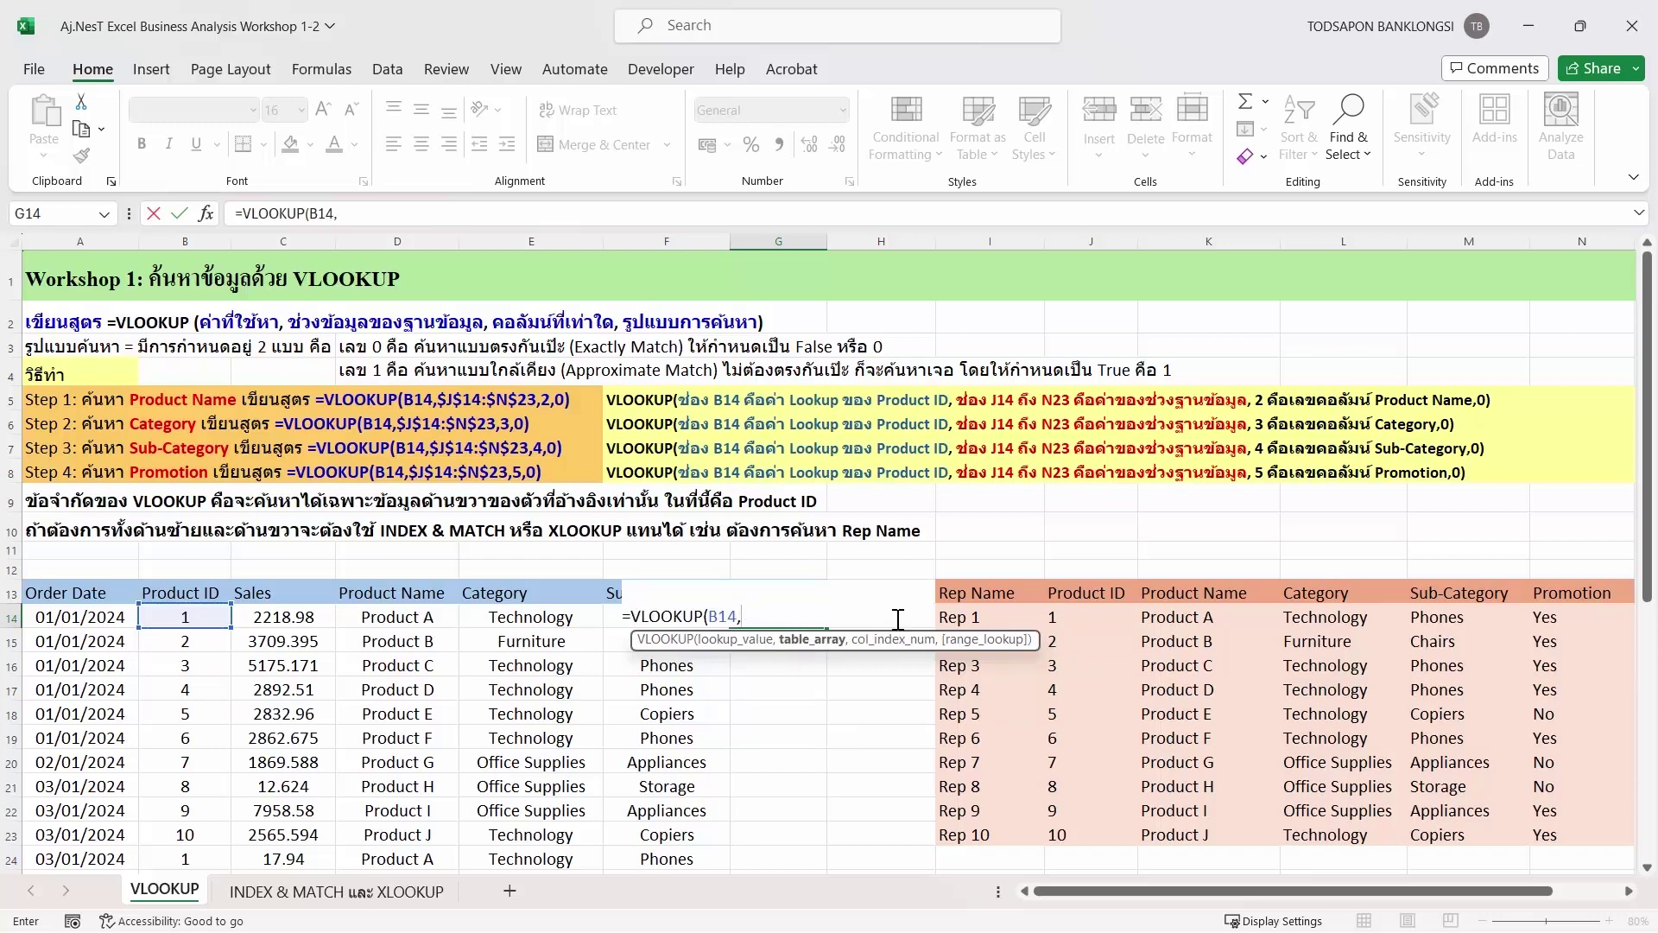
{"action": "left_click", "coordinate": [1072, 628]}
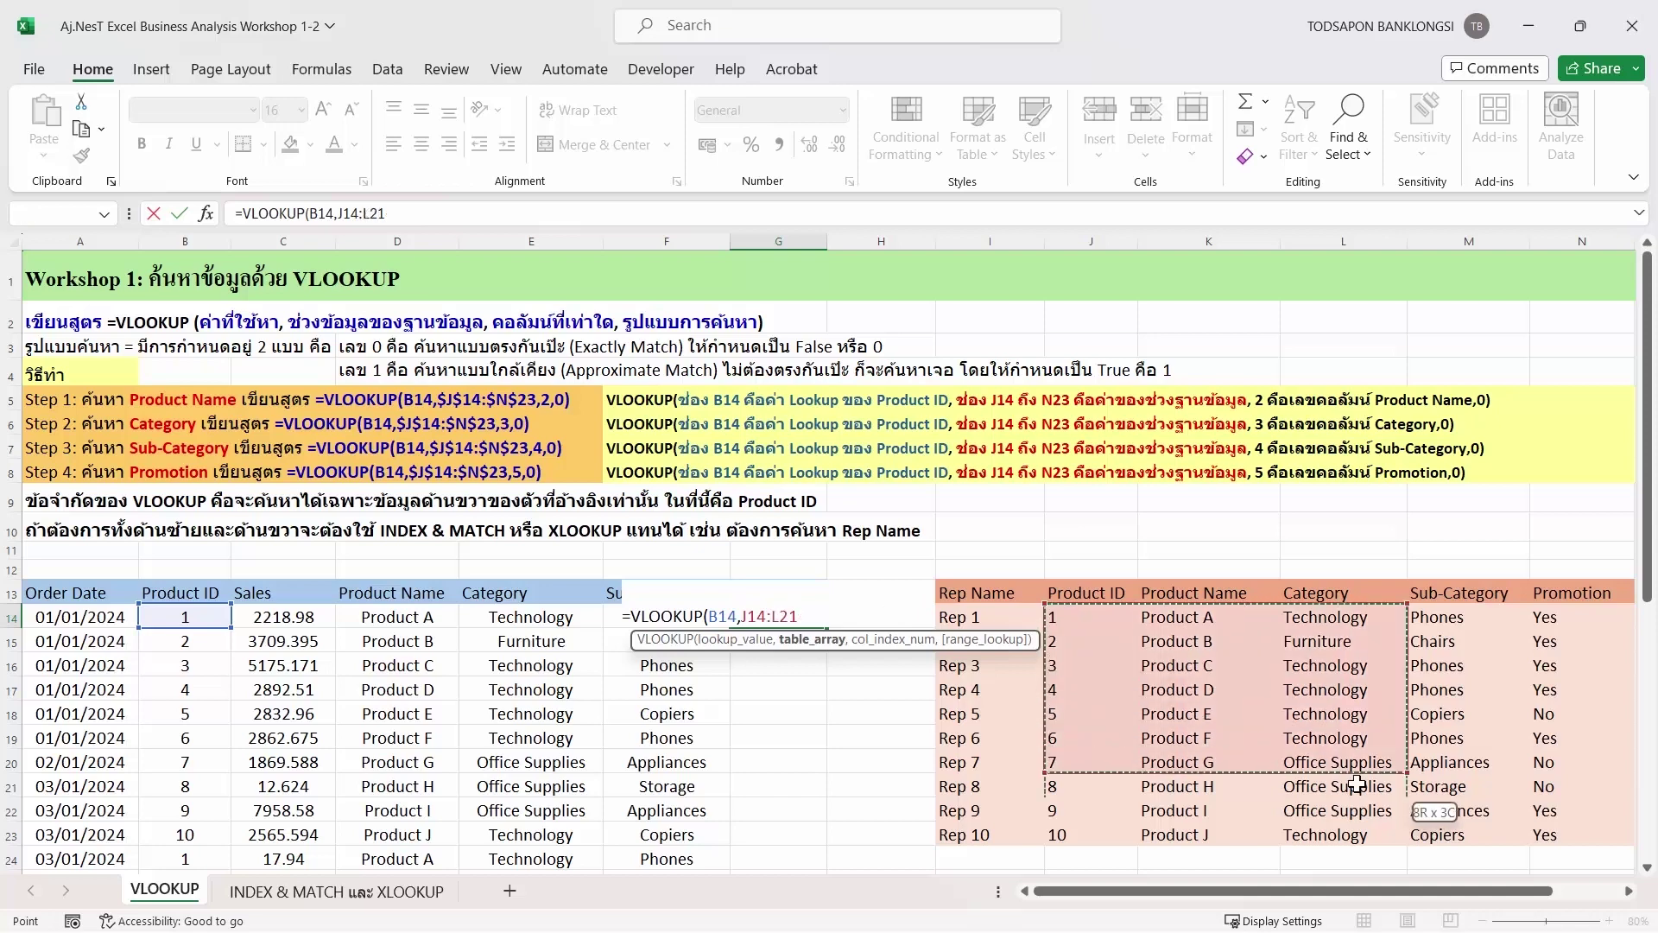
Step: Finish G14 as =VLOOKUP(B14,$J$14:$N$23,5,0) with an absolute range, returning Yes
{"action": "left_click_drag", "start_coordinate": [1071, 628], "coordinate": [1542, 839]}
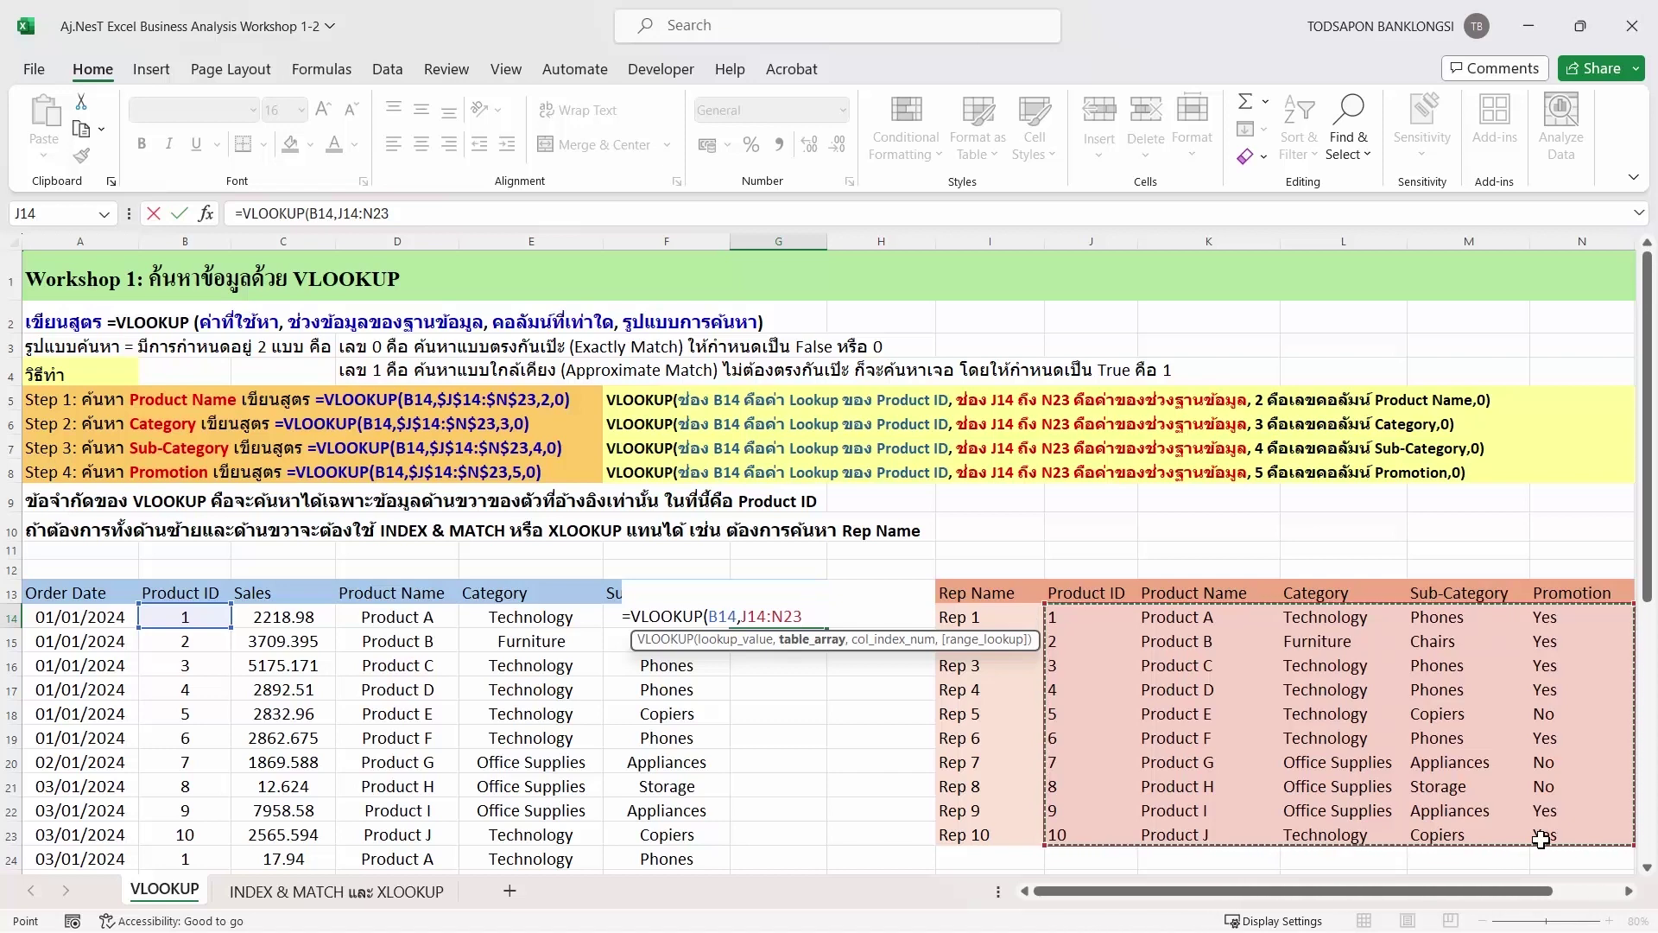
{"action": "key", "text": "F4"}
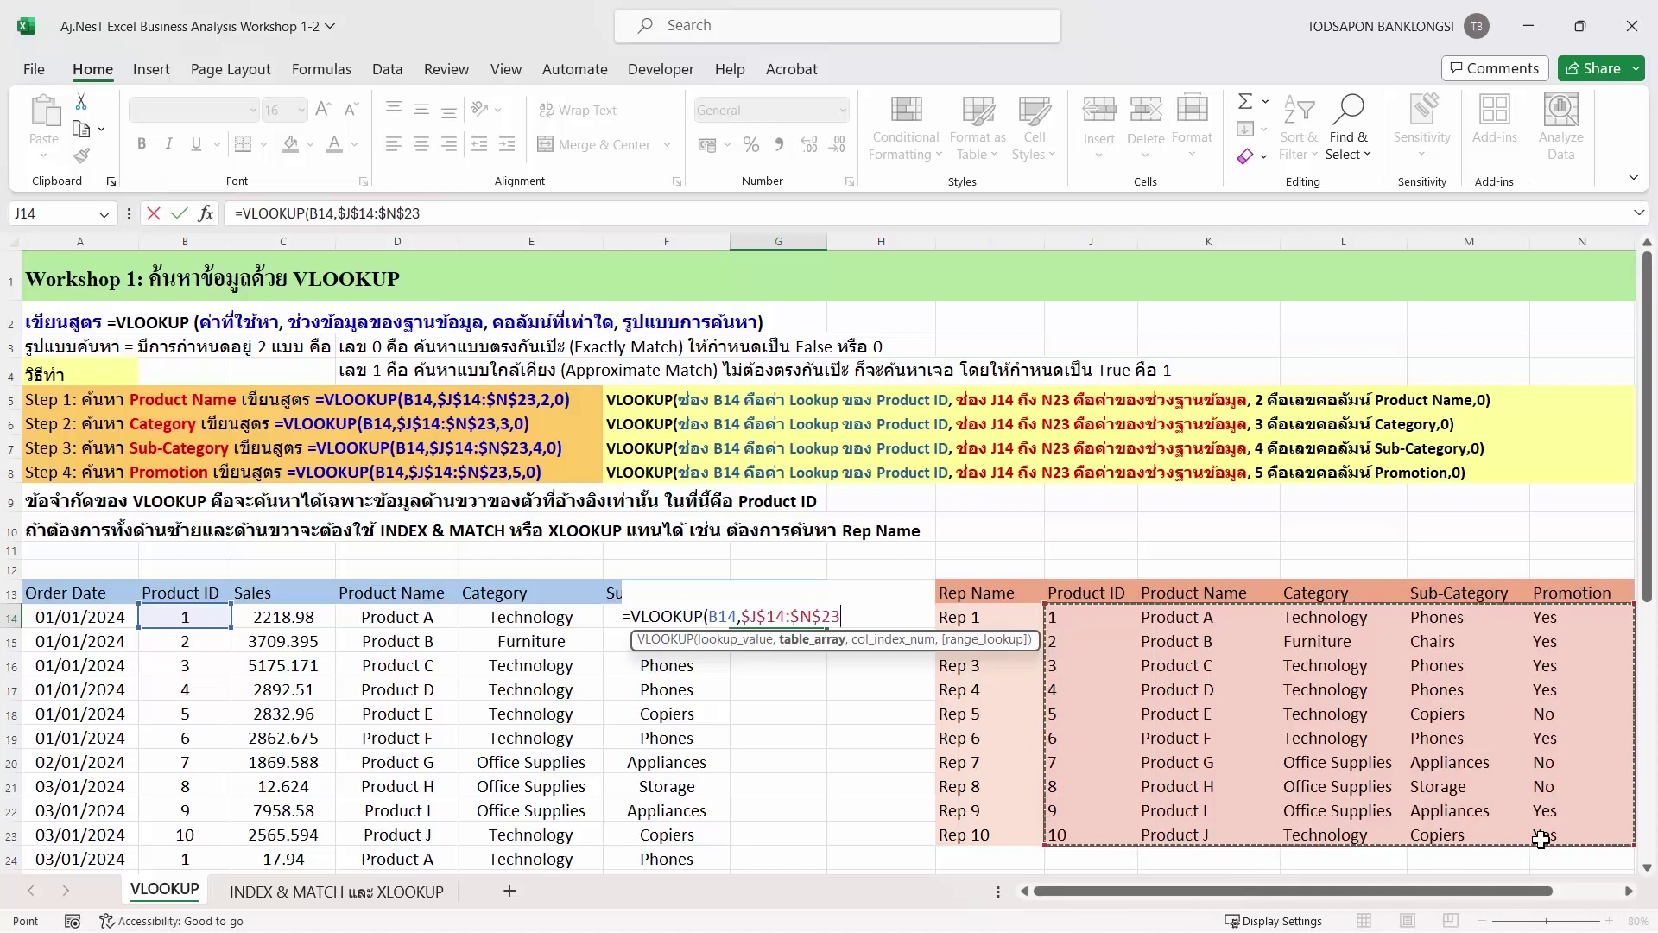
{"action": "type", "text": ","}
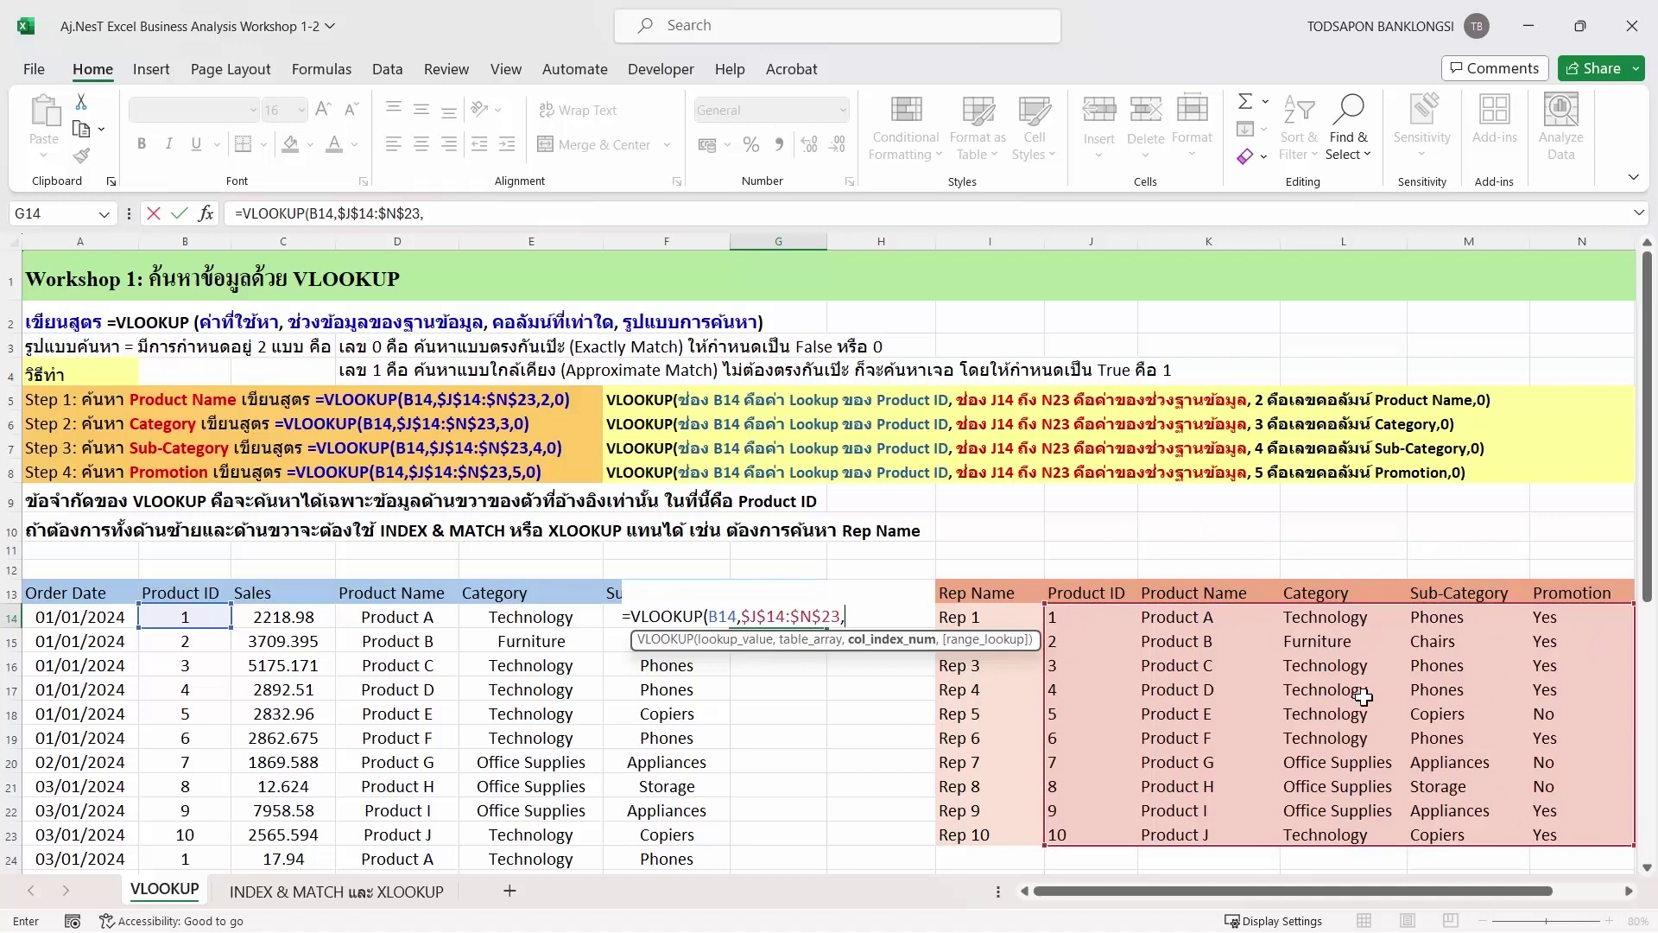
{"action": "type", "text": "5"}
{"action": "type", "text": ","}
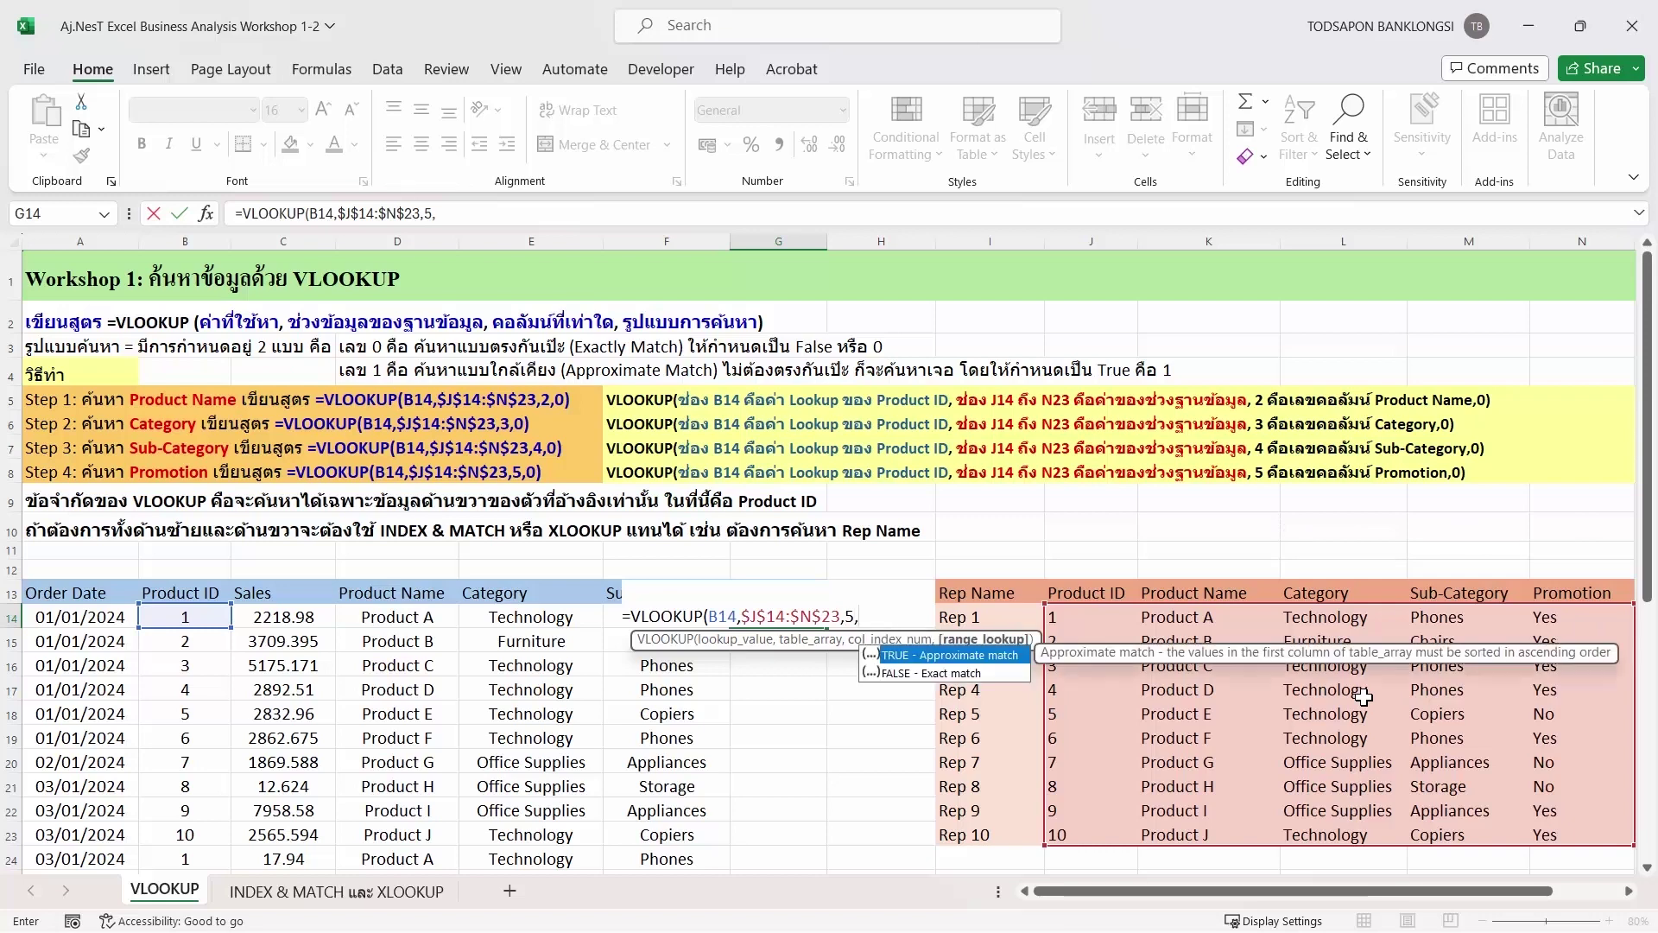
{"action": "type", "text": "0"}
{"action": "type", "text": ")"}
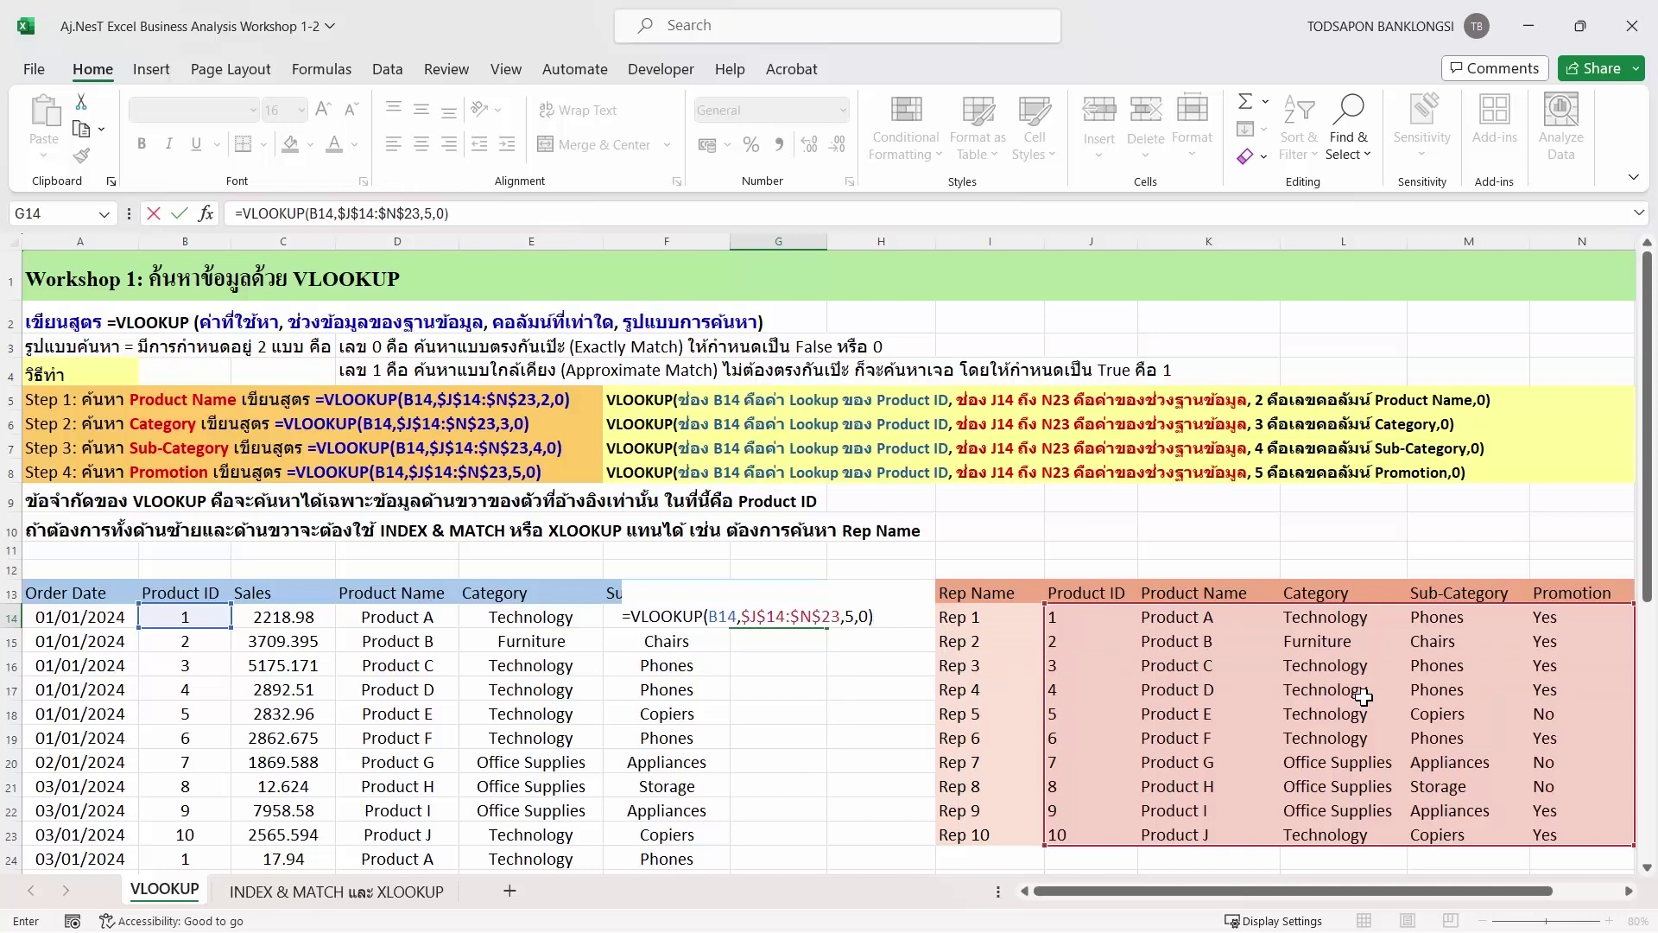
{"action": "key", "text": "Return"}
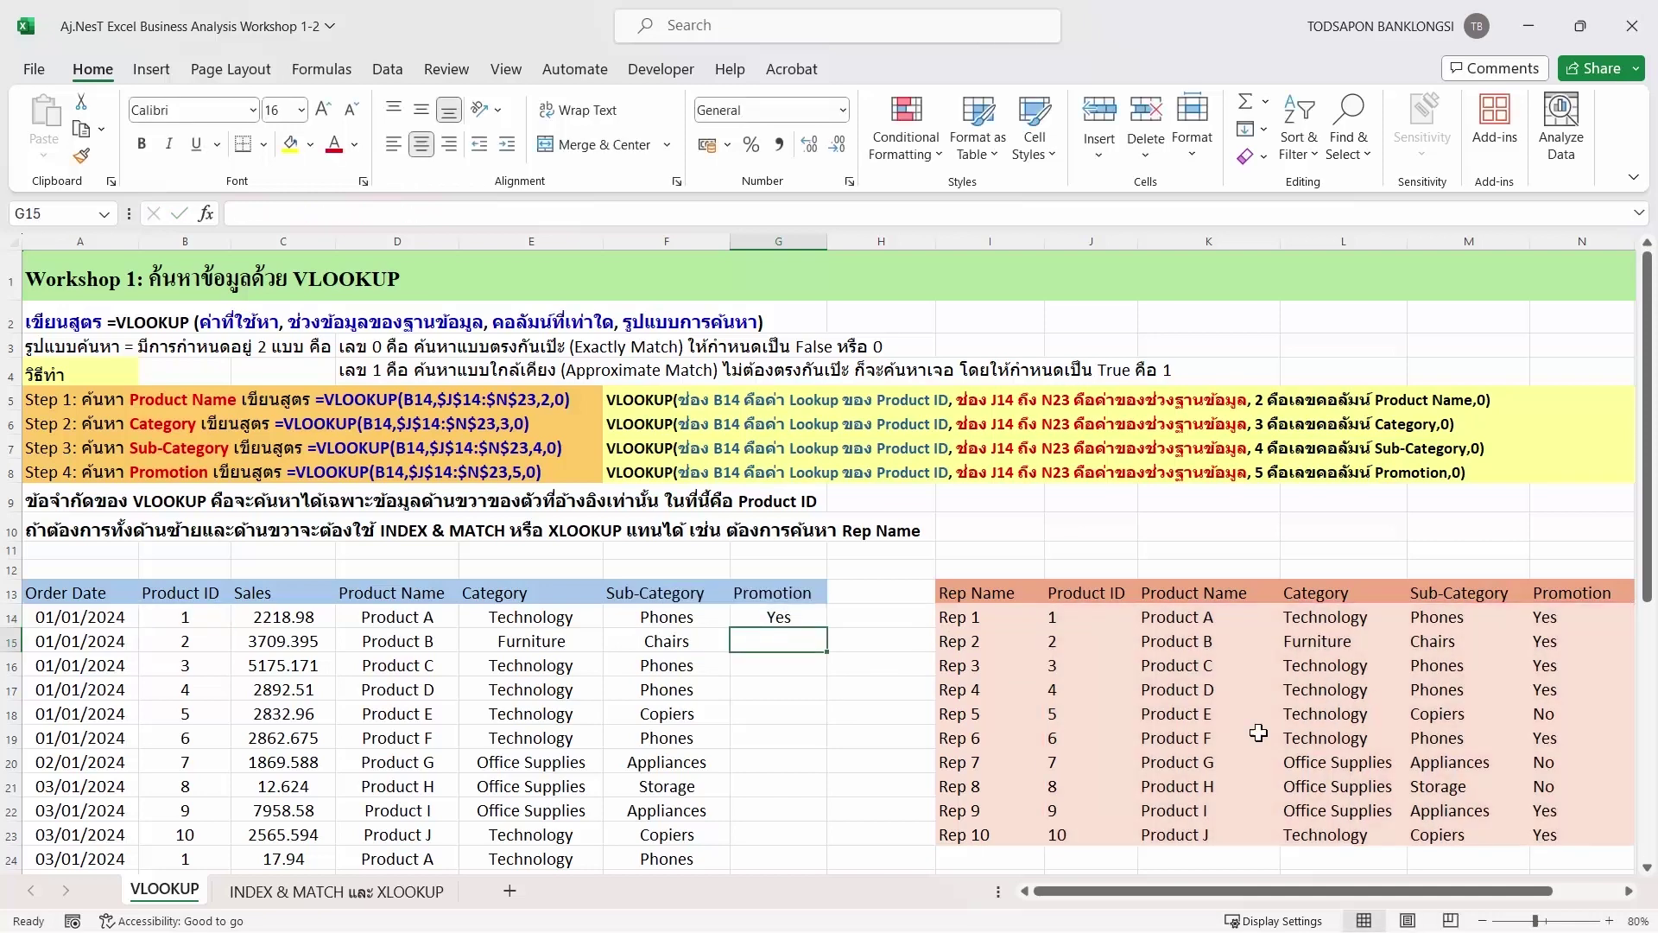
Step: Fill the G14 formula down through row 43 and scroll to check the Yes/No results
{"action": "left_click", "coordinate": [784, 613]}
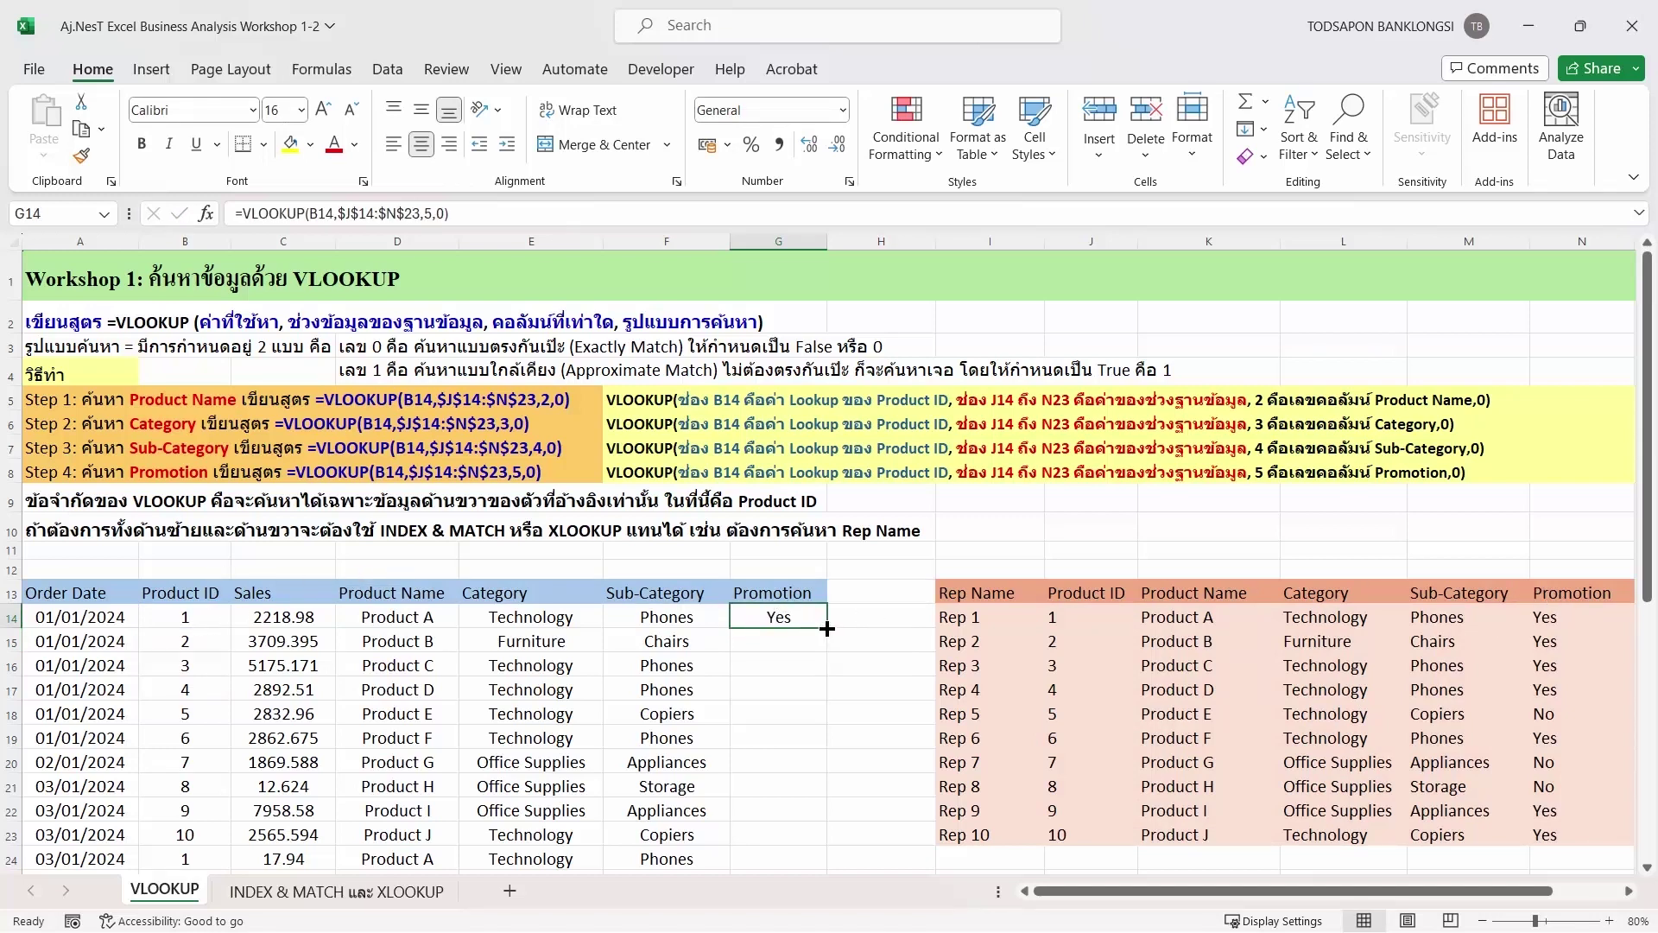
{"action": "double_click", "coordinate": [826, 629]}
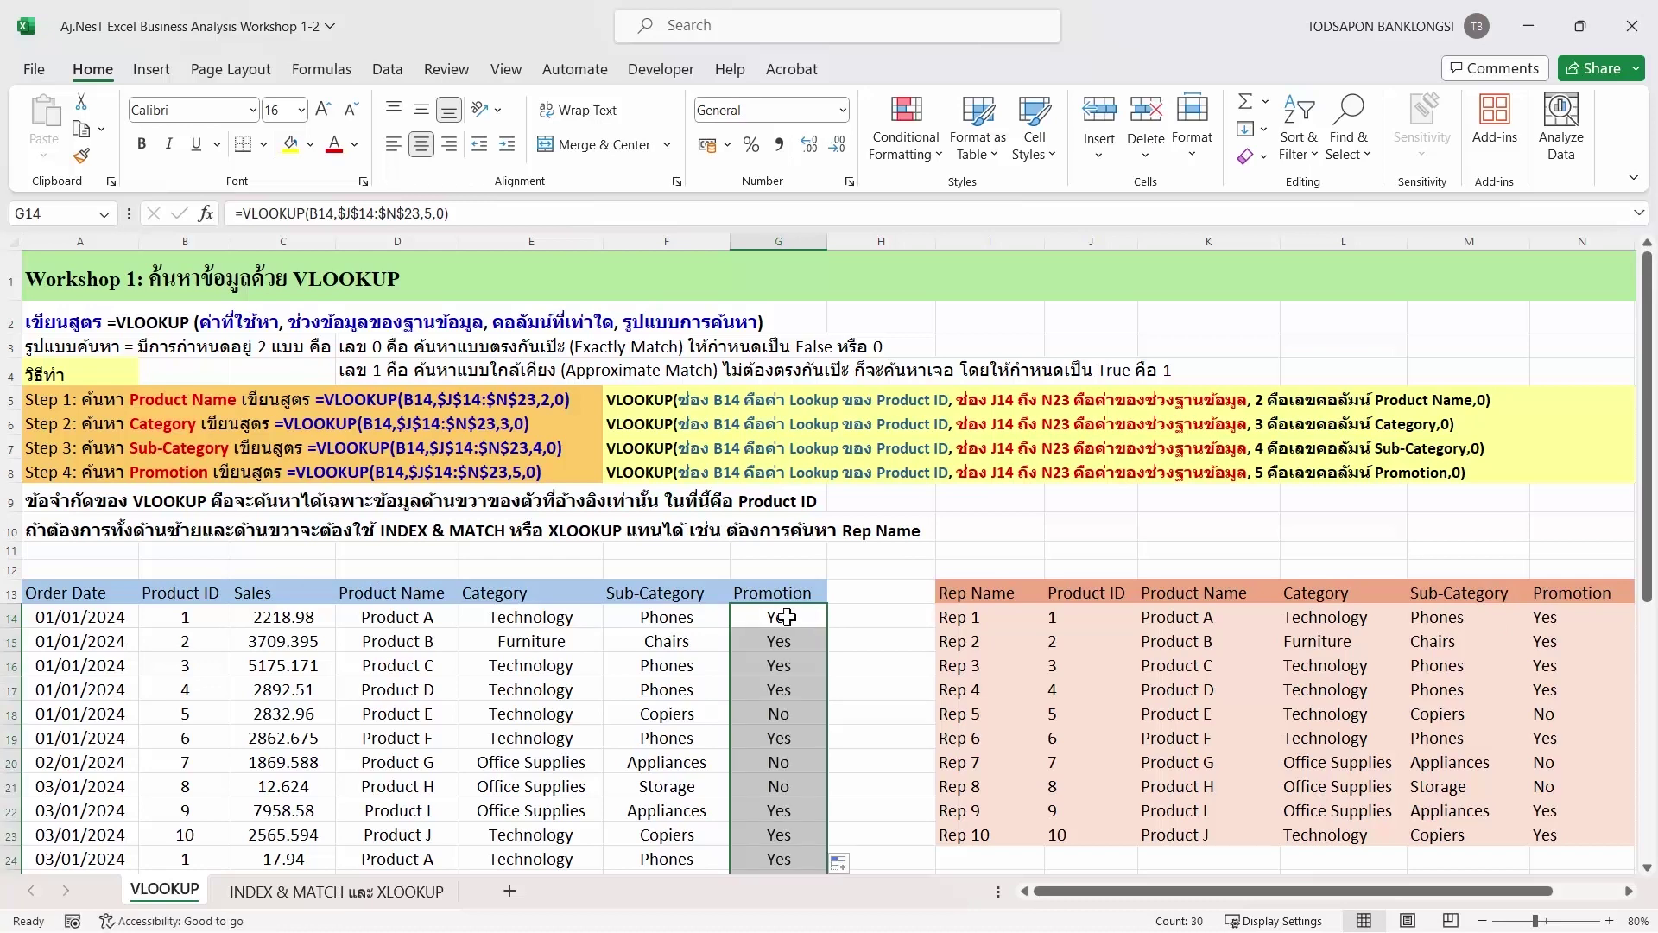
{"action": "scroll", "coordinate": [786, 616], "scroll_direction": "down", "scroll_amount": 1}
{"action": "scroll", "coordinate": [787, 616], "scroll_direction": "down", "scroll_amount": 3}
{"action": "scroll", "coordinate": [787, 616], "scroll_direction": "down", "scroll_amount": 1}
{"action": "scroll", "coordinate": [786, 616], "scroll_direction": "down", "scroll_amount": 2}
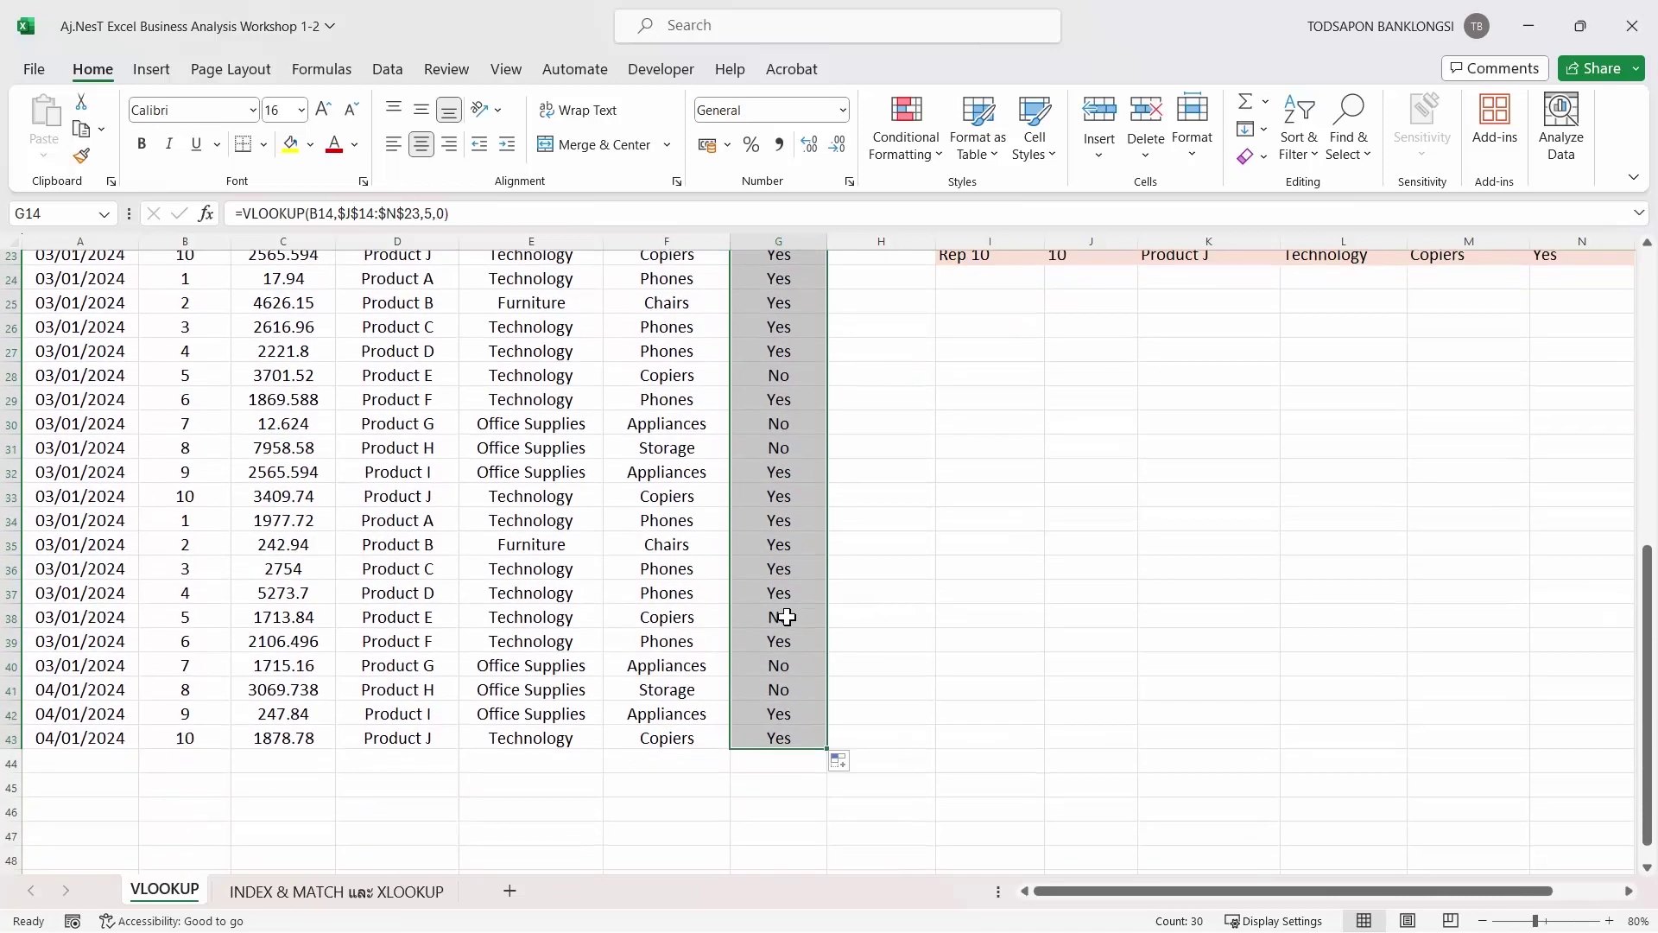
{"action": "scroll", "coordinate": [787, 617], "scroll_direction": "up", "scroll_amount": 7}
{"action": "left_click", "coordinate": [817, 618]}
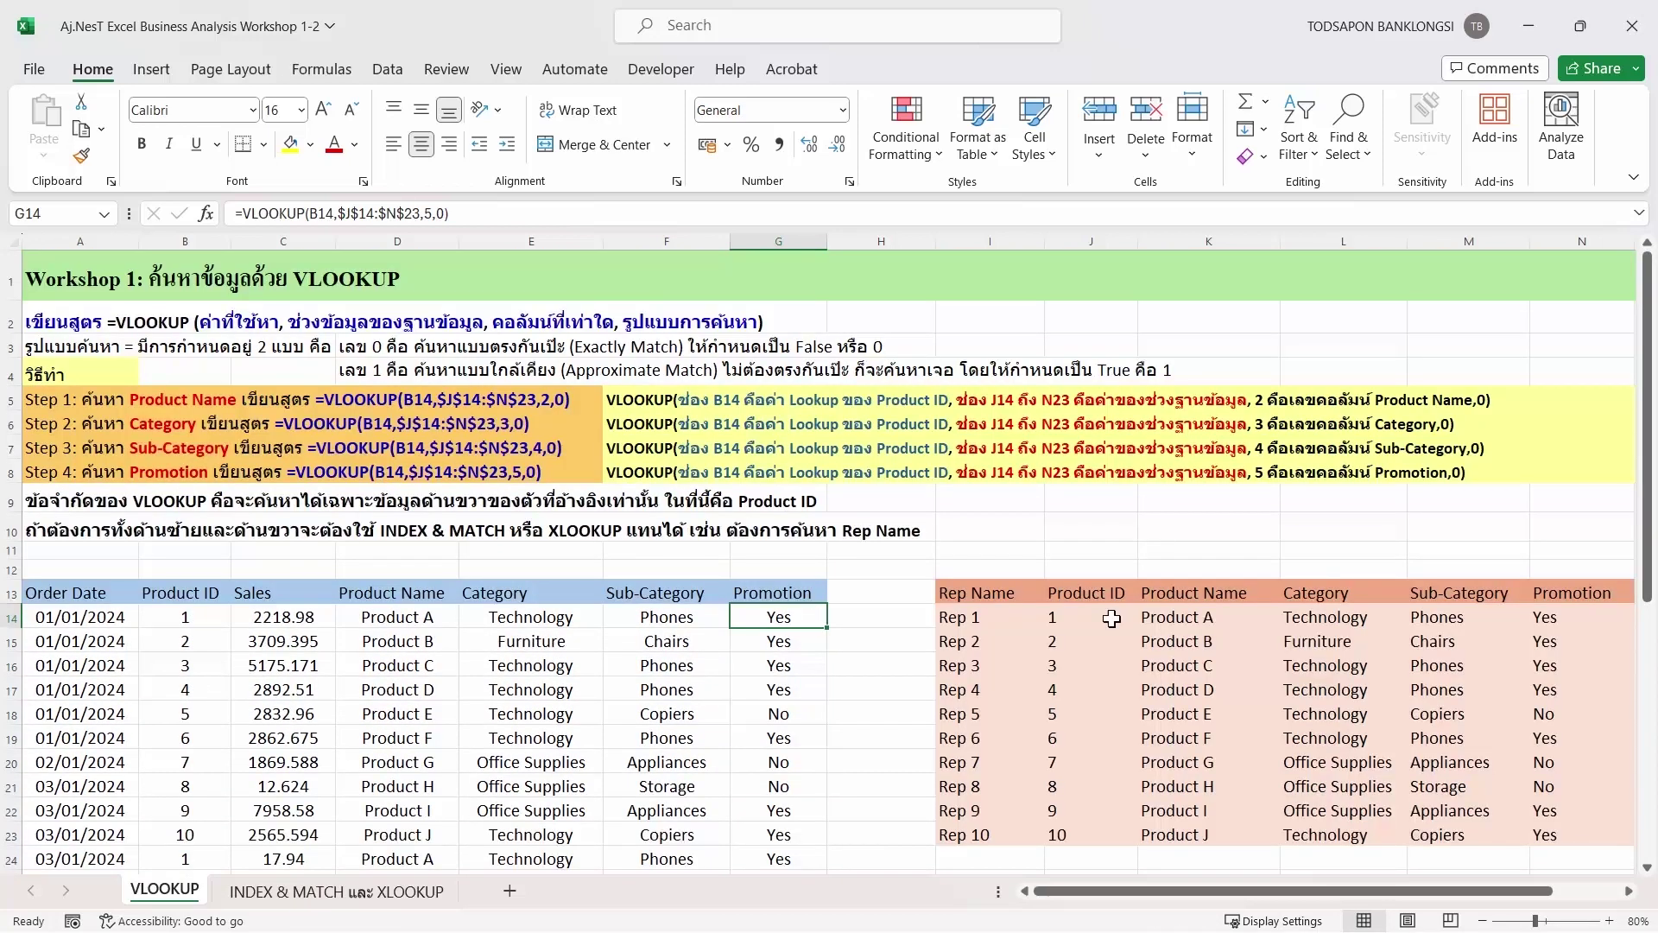
{"action": "scroll", "coordinate": [695, 682], "scroll_direction": "down", "scroll_amount": 4}
{"action": "scroll", "coordinate": [685, 701], "scroll_direction": "down", "scroll_amount": 2}
{"action": "scroll", "coordinate": [684, 702], "scroll_direction": "down", "scroll_amount": 2}
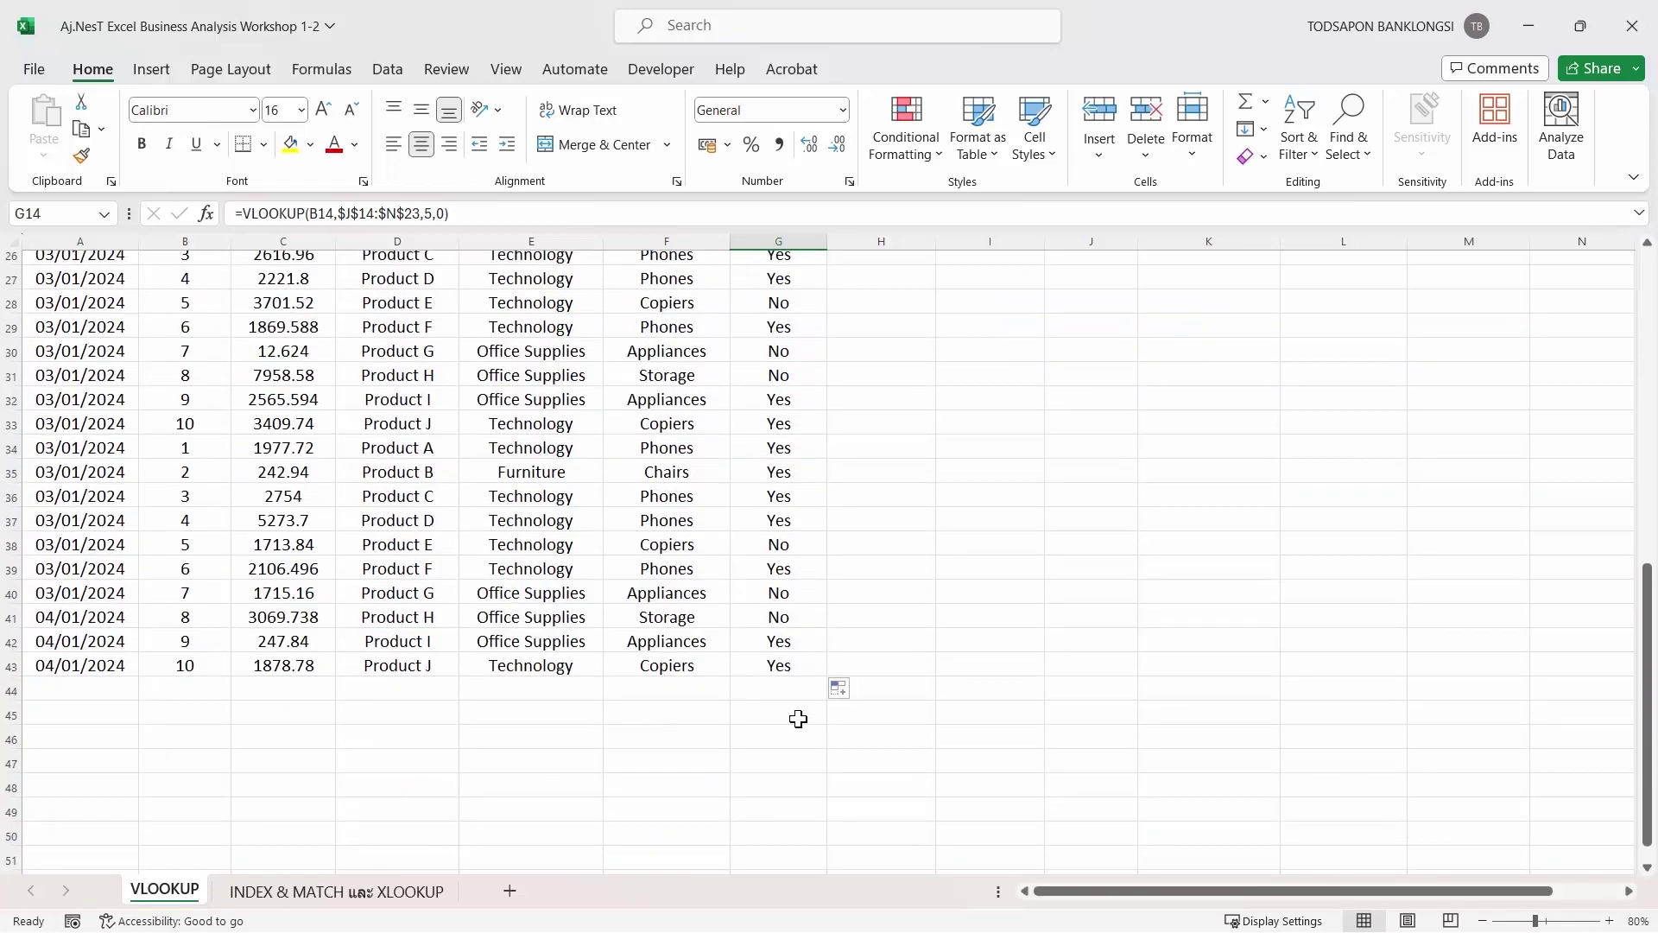
{"action": "scroll", "coordinate": [796, 714], "scroll_direction": "up", "scroll_amount": 9}
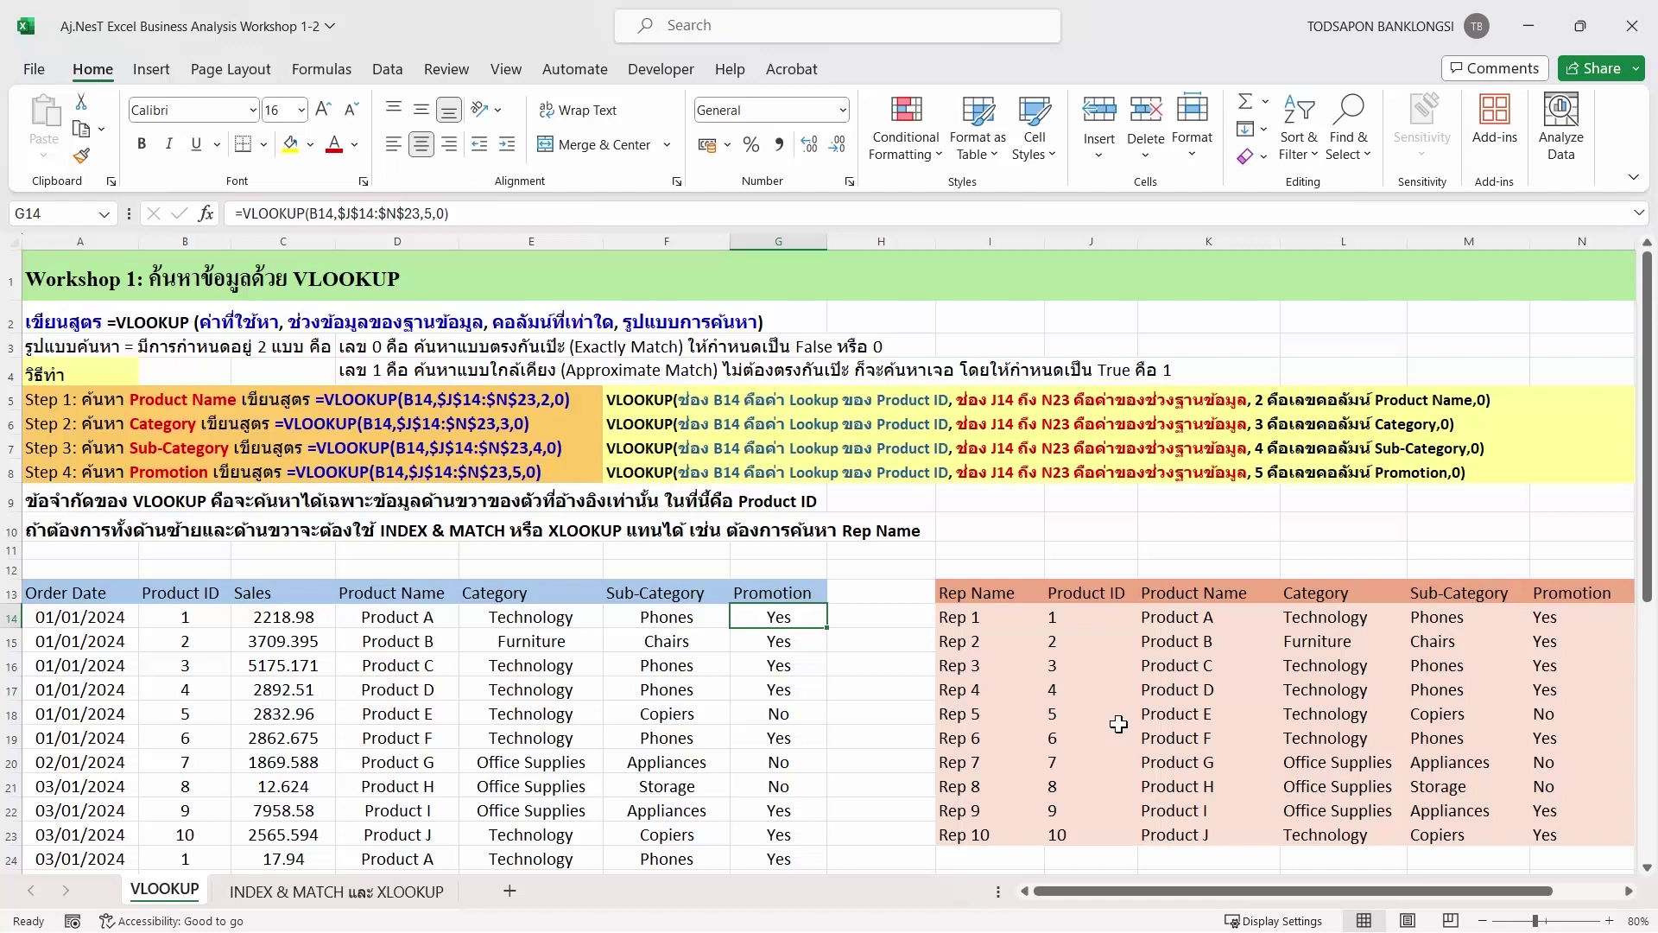
{"action": "left_click", "coordinate": [781, 647]}
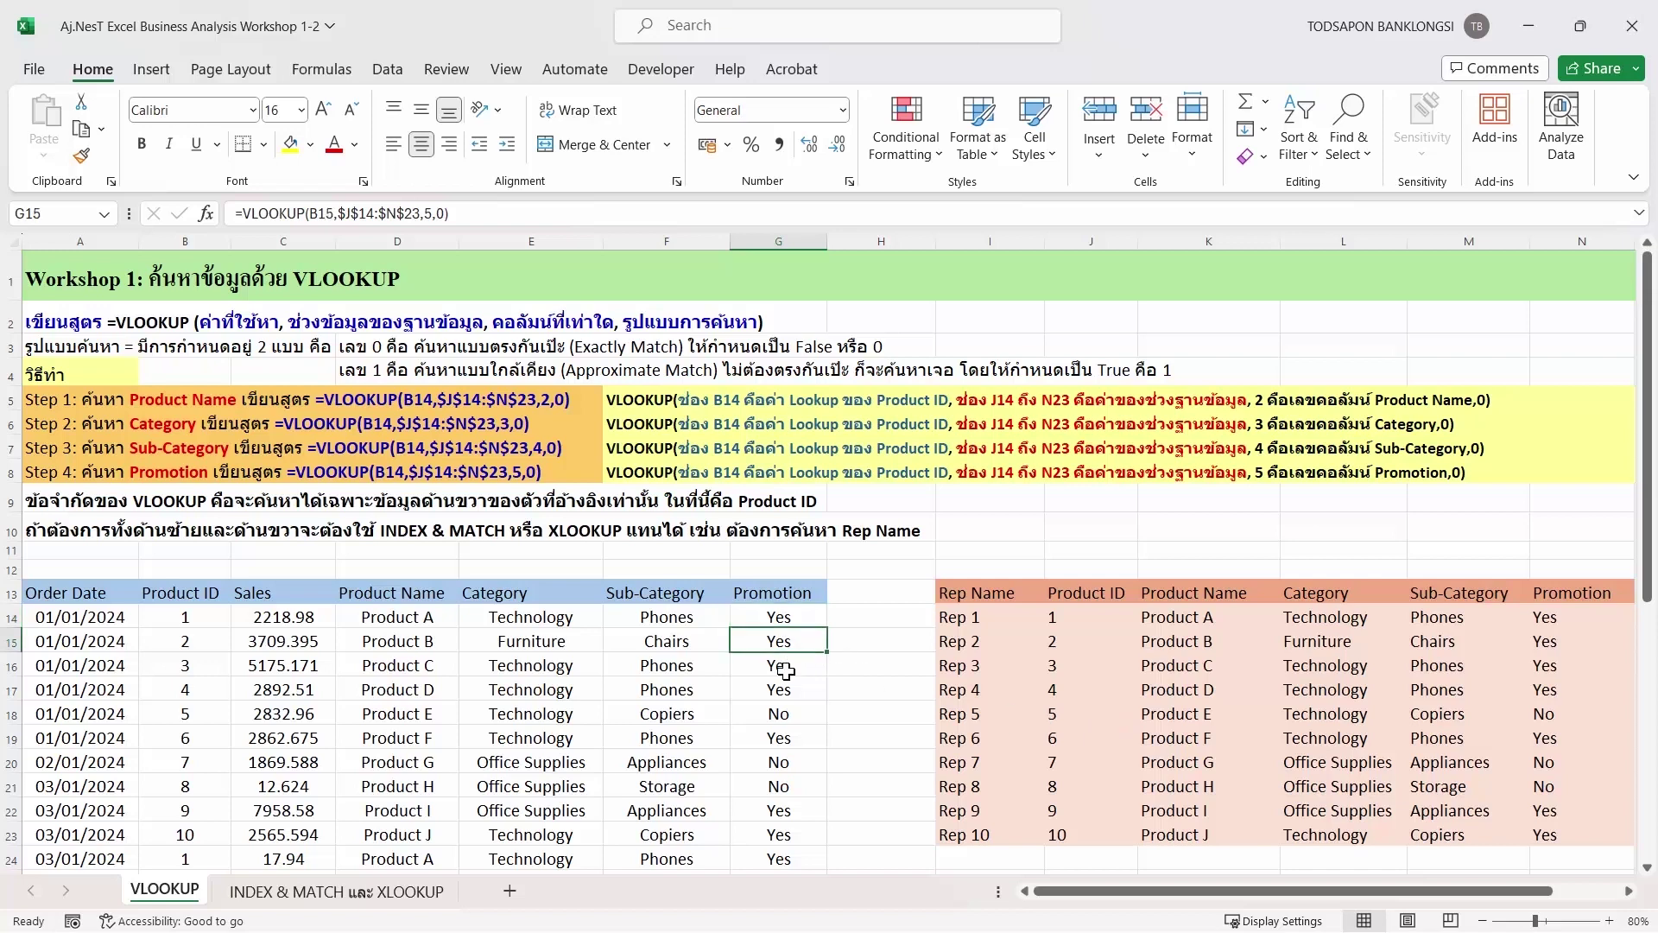
{"action": "left_click", "coordinate": [782, 666]}
{"action": "left_click", "coordinate": [799, 617]}
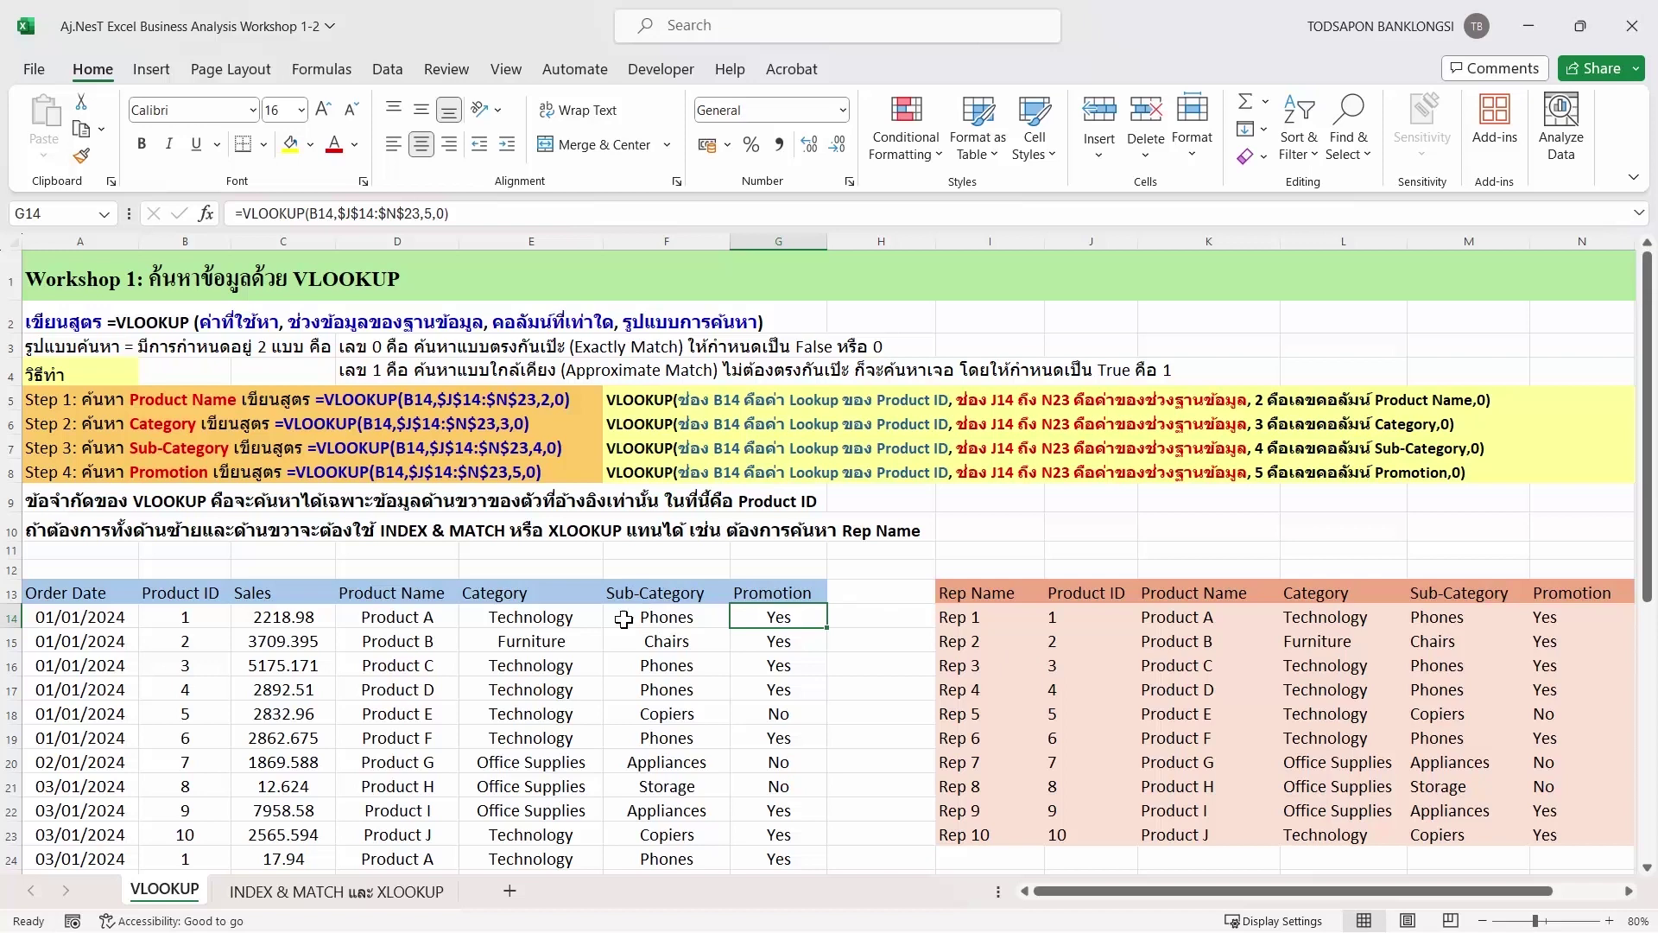
{"action": "left_click", "coordinate": [95, 526]}
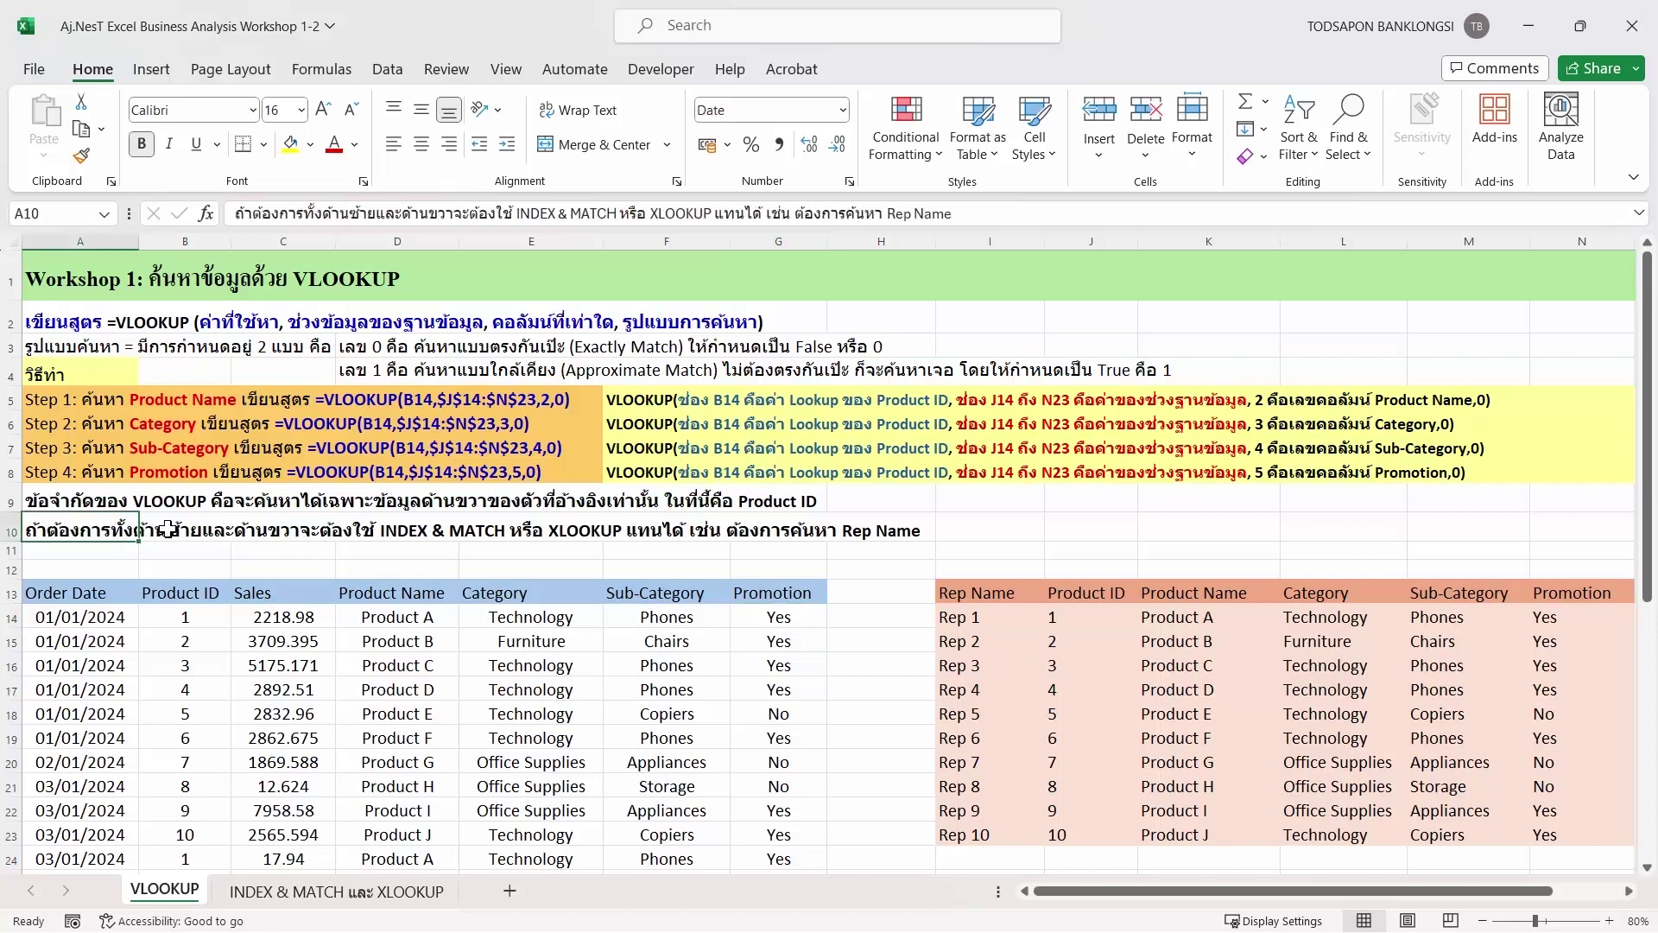
{"action": "left_click", "coordinate": [786, 616]}
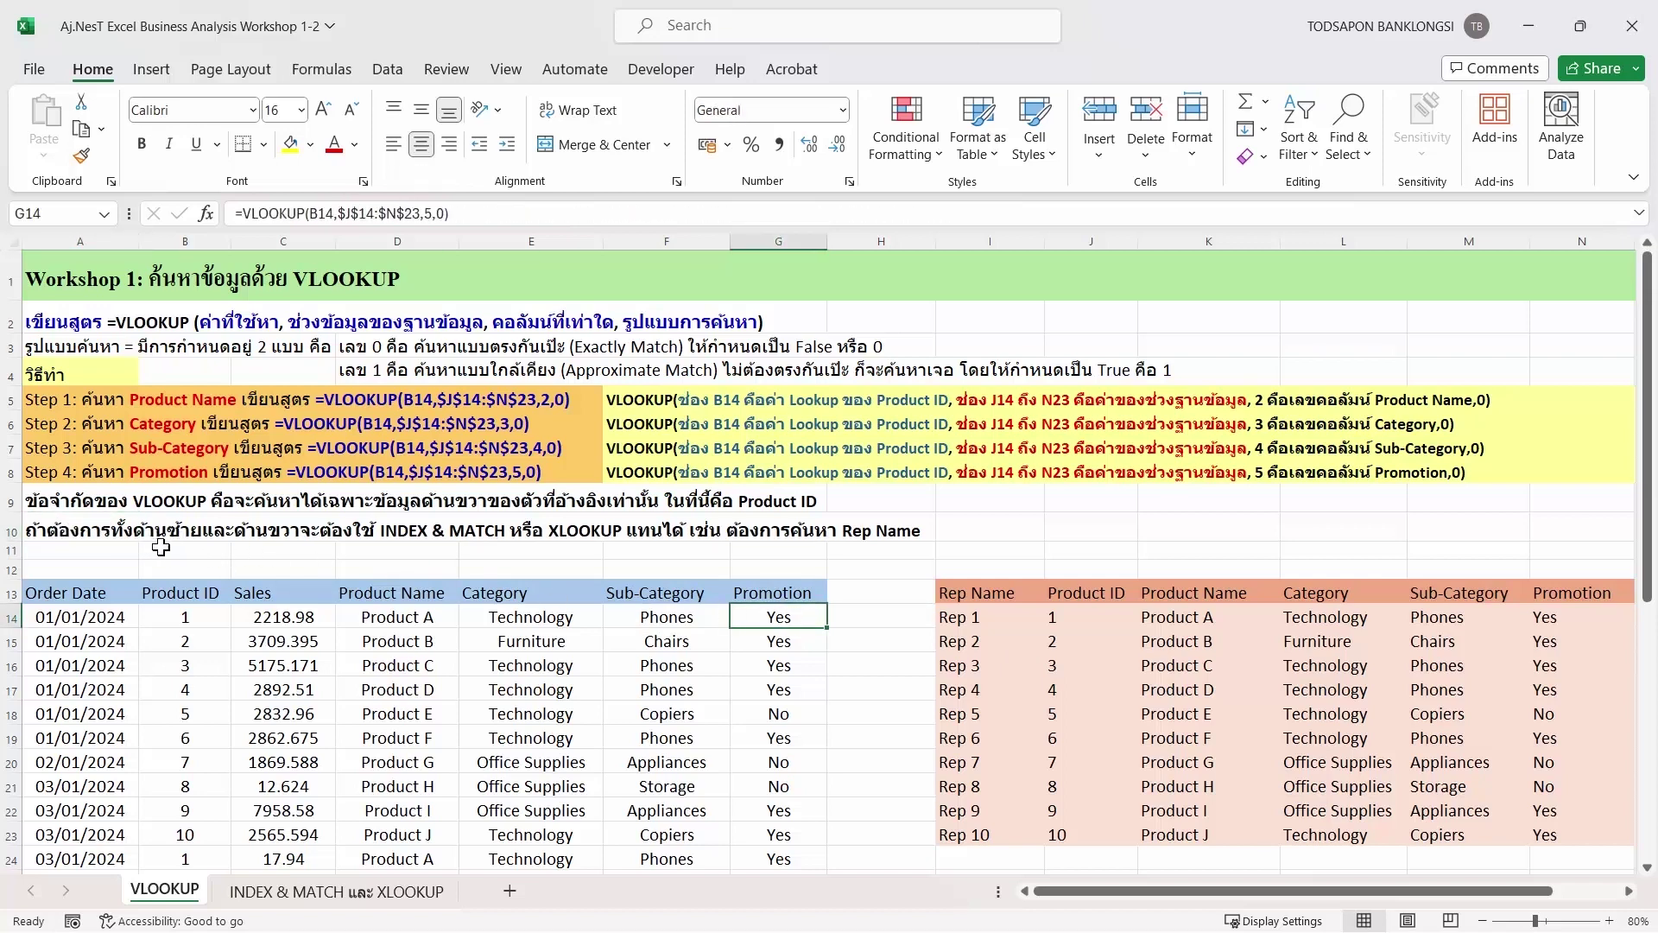